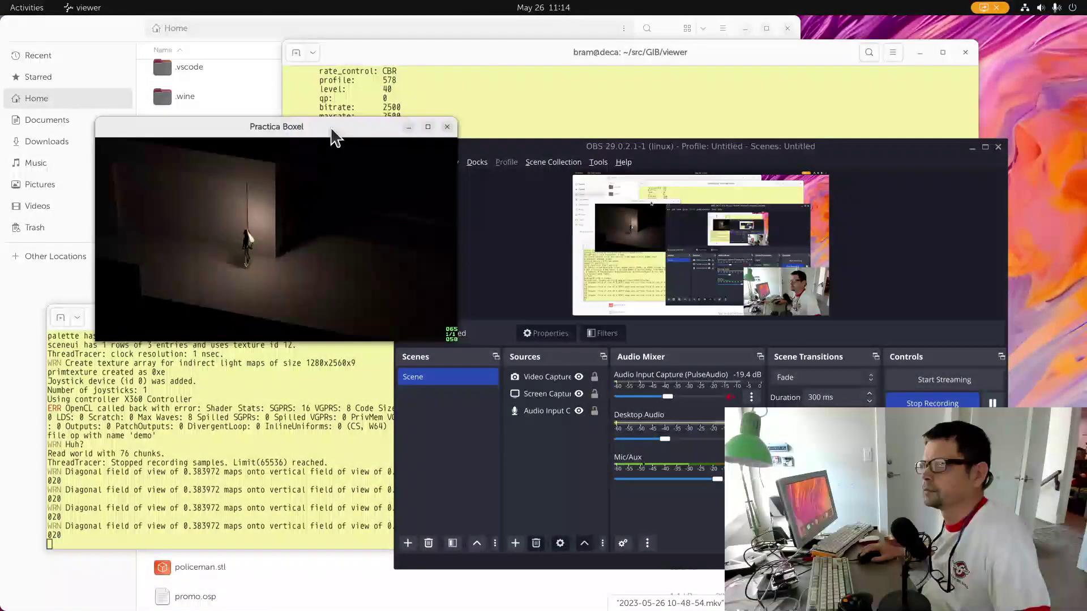
View the torch-lit game world in fullscreen and return it to its window.
{"action": "key", "text": "F11"}
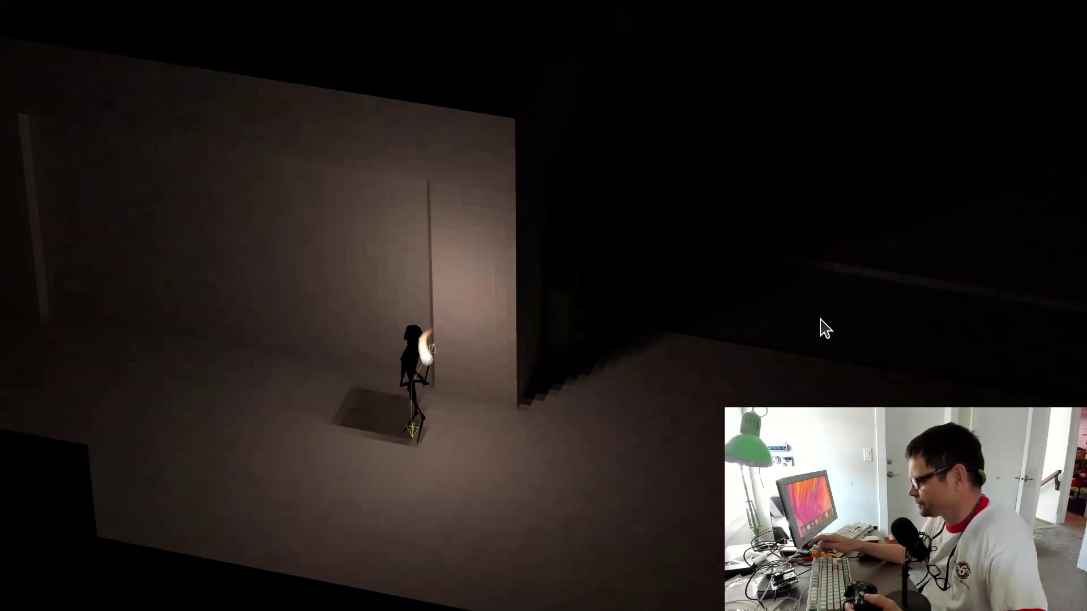
{"action": "key", "text": "F11"}
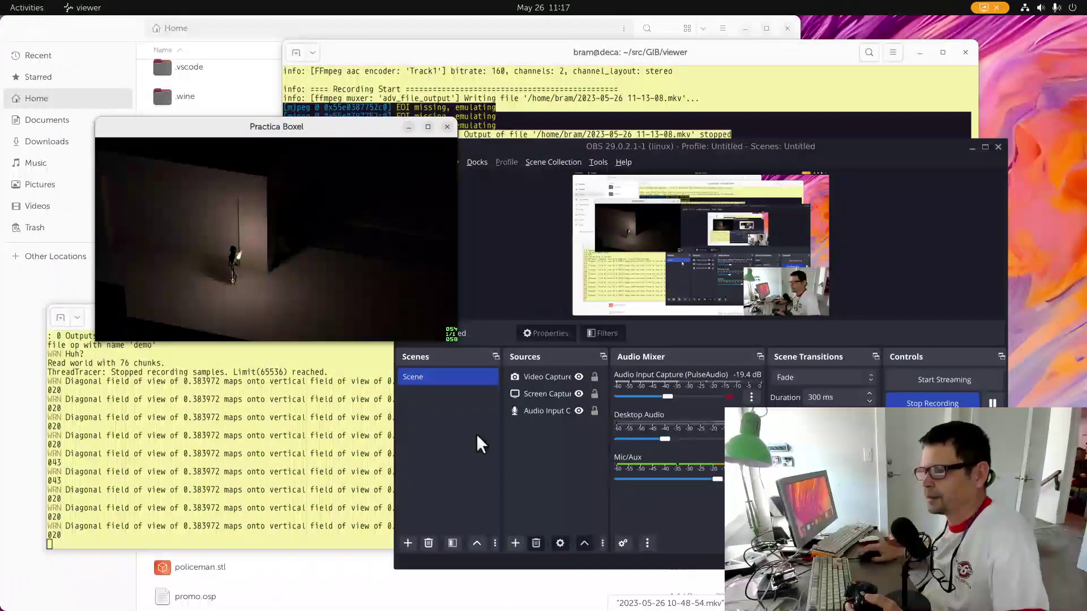
In CoreCtrl, try a 1360 MHz GPU clock and 1750 MHz memory clock, restore 900 and 1000 MHz, and minimize the window.
{"action": "mouse_move", "coordinate": [585, 604]}
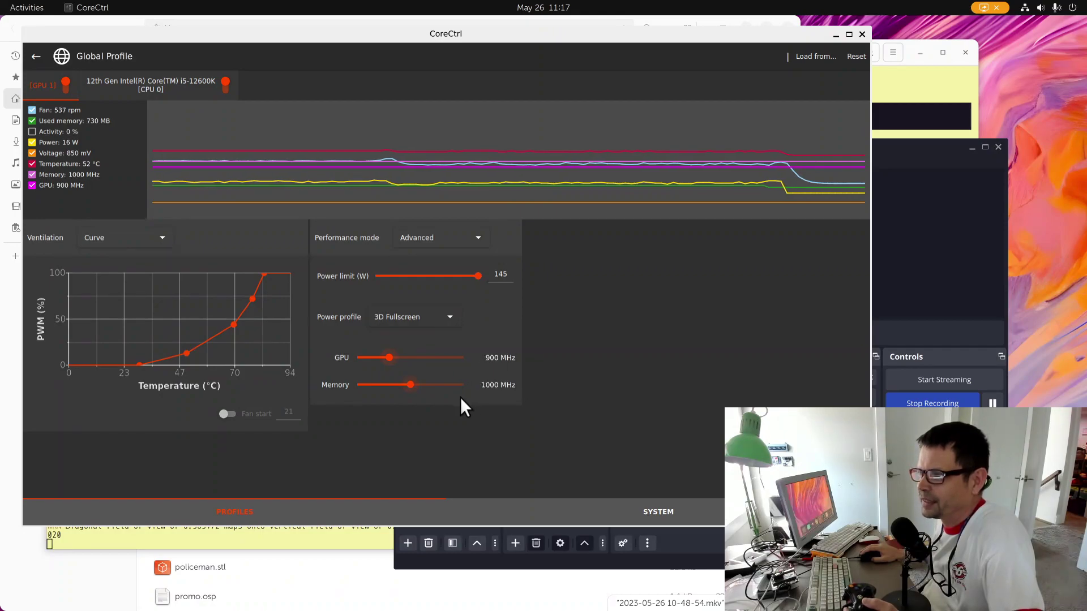
{"action": "left_click_drag", "start_coordinate": [388, 356], "coordinate": [477, 358]}
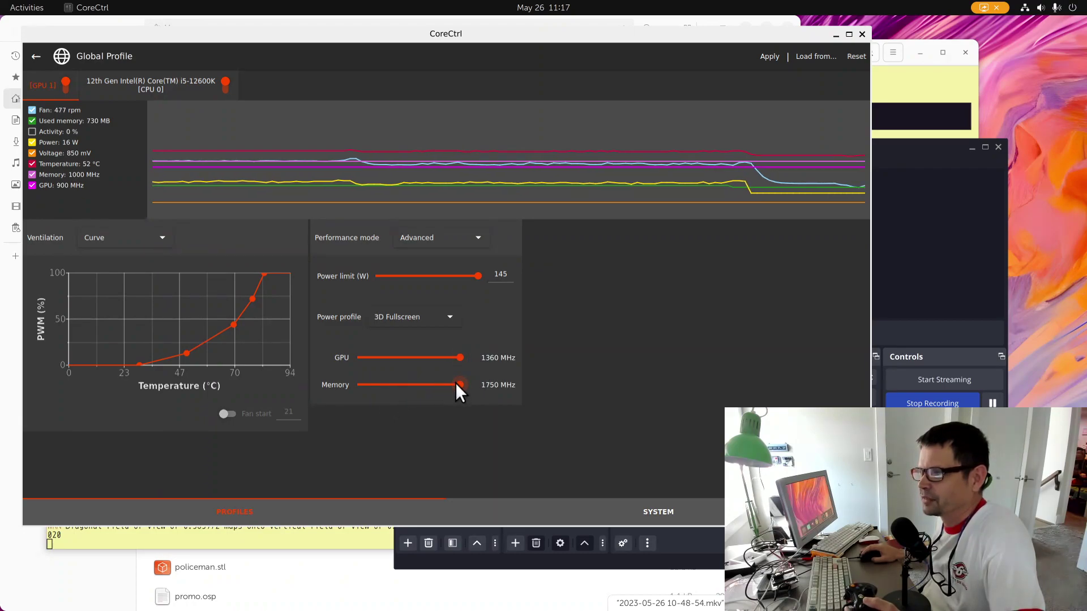
{"action": "left_click_drag", "start_coordinate": [456, 385], "coordinate": [398, 357]}
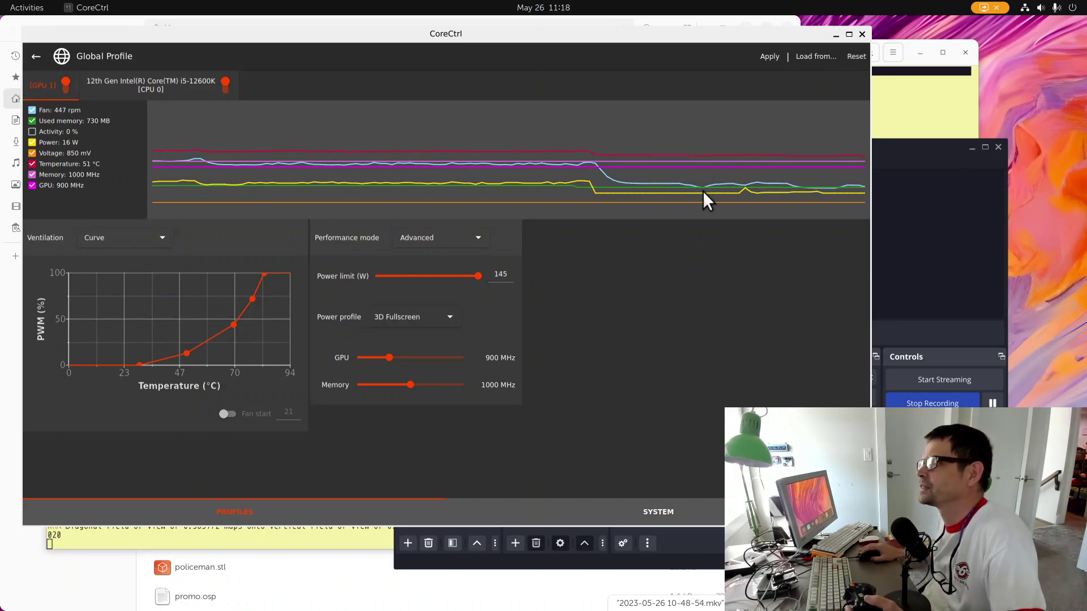
{"action": "left_click", "coordinate": [835, 35]}
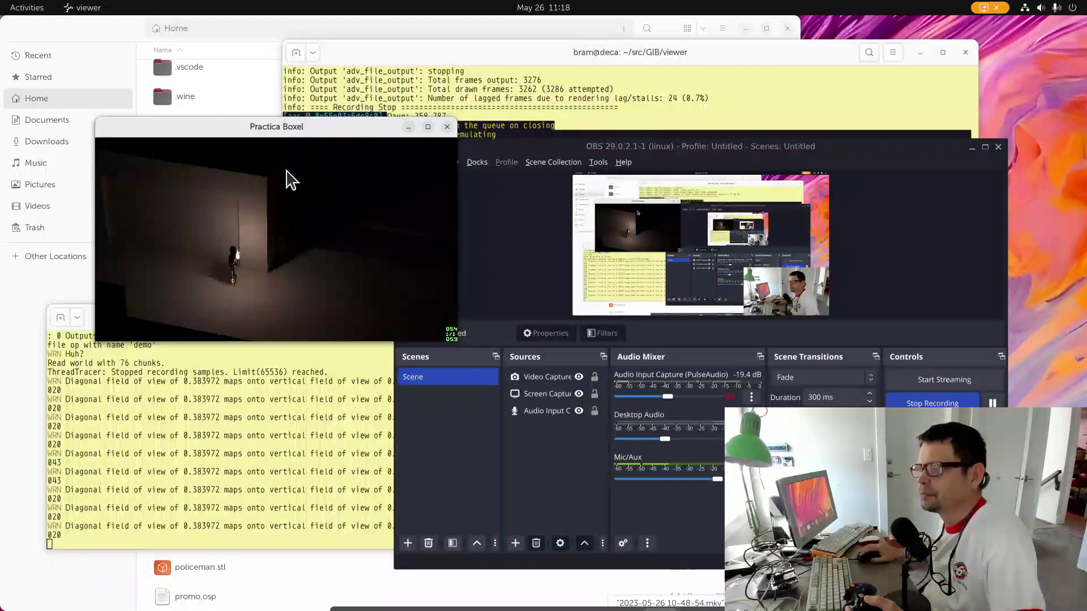
Show the Practica Boxel viewer fullscreen in edit mode and open the second scene in the file list.
{"action": "key", "text": "F11"}
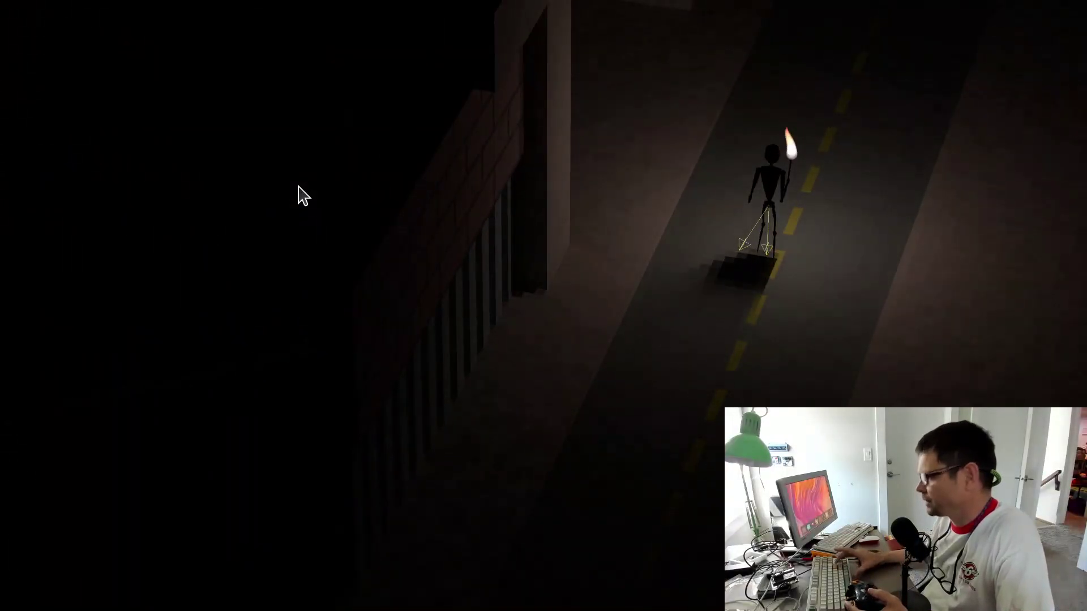
{"action": "key", "text": "Escape"}
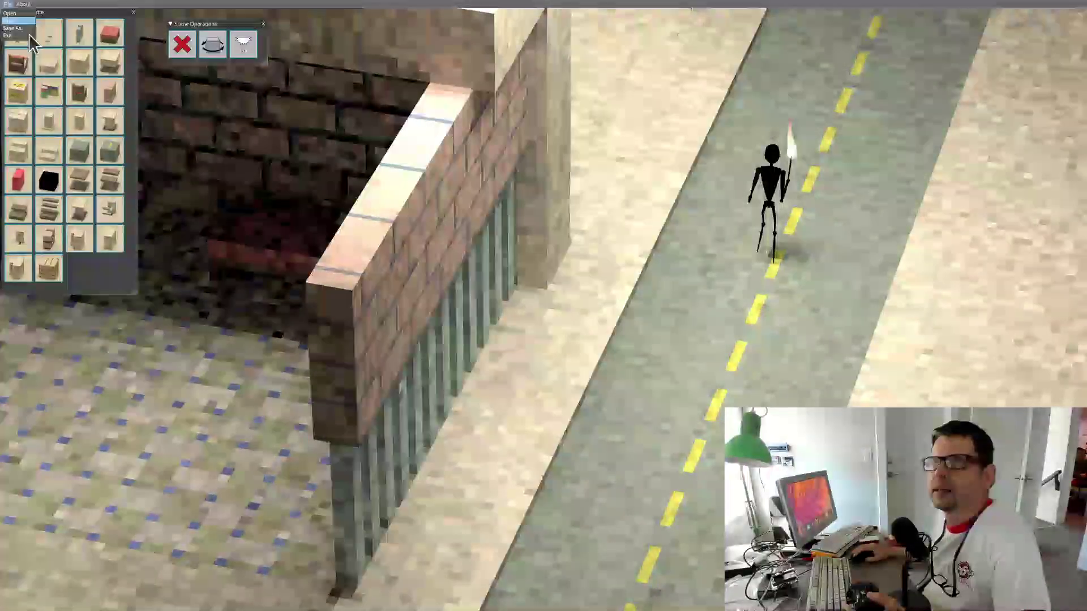
{"action": "left_click", "coordinate": [8, 4]}
{"action": "left_click", "coordinate": [20, 14]}
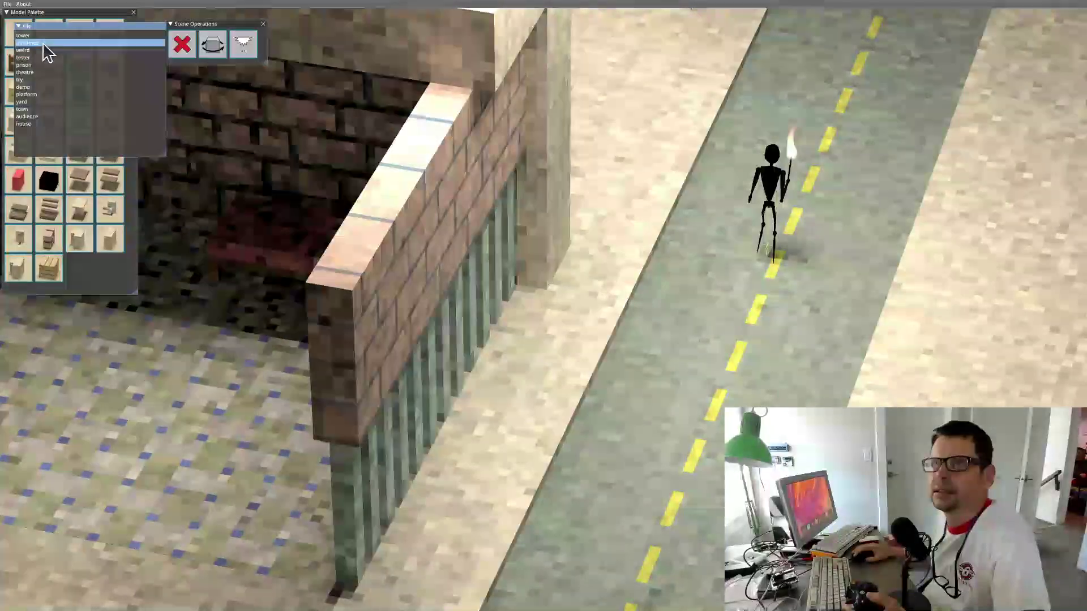
{"action": "left_click", "coordinate": [42, 43]}
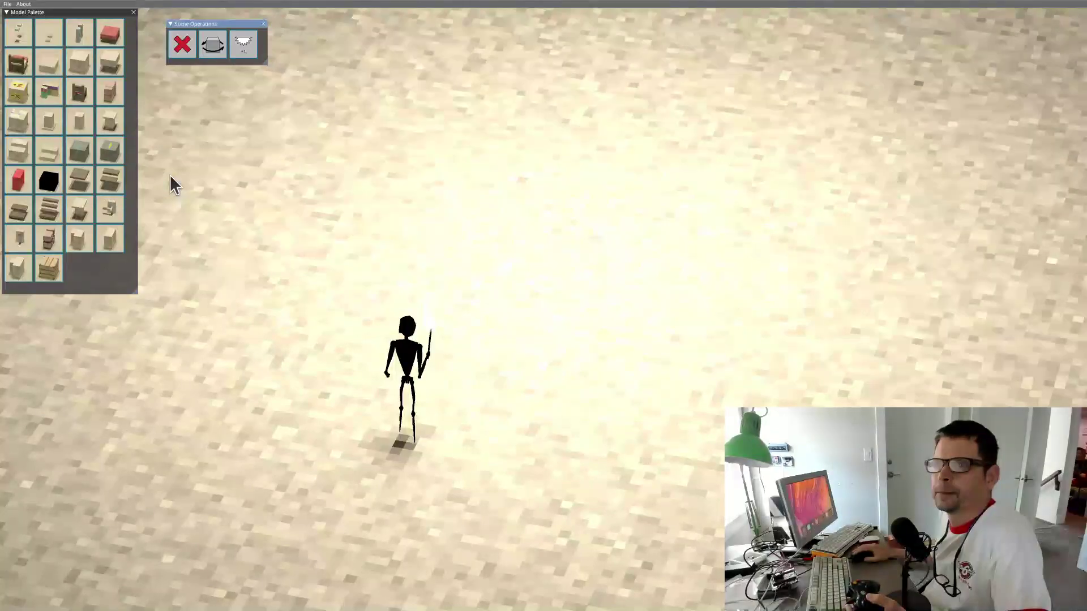
Build a wall of plain sandy blocks behind the figure, three blocks long and two blocks high.
{"action": "left_click", "coordinate": [78, 61]}
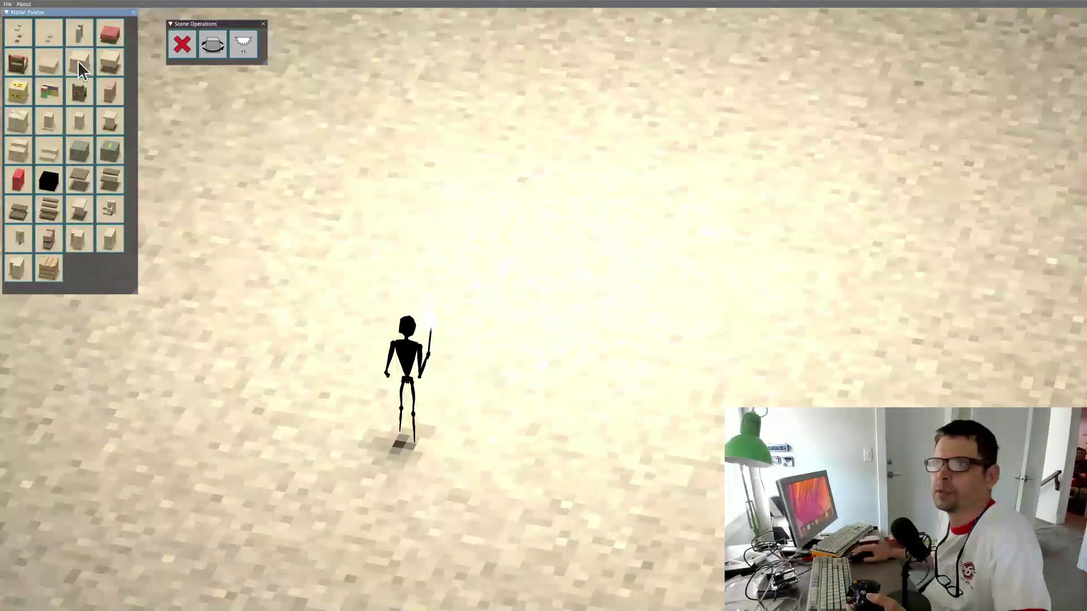
{"action": "left_click", "coordinate": [421, 134]}
{"action": "left_click", "coordinate": [389, 175]}
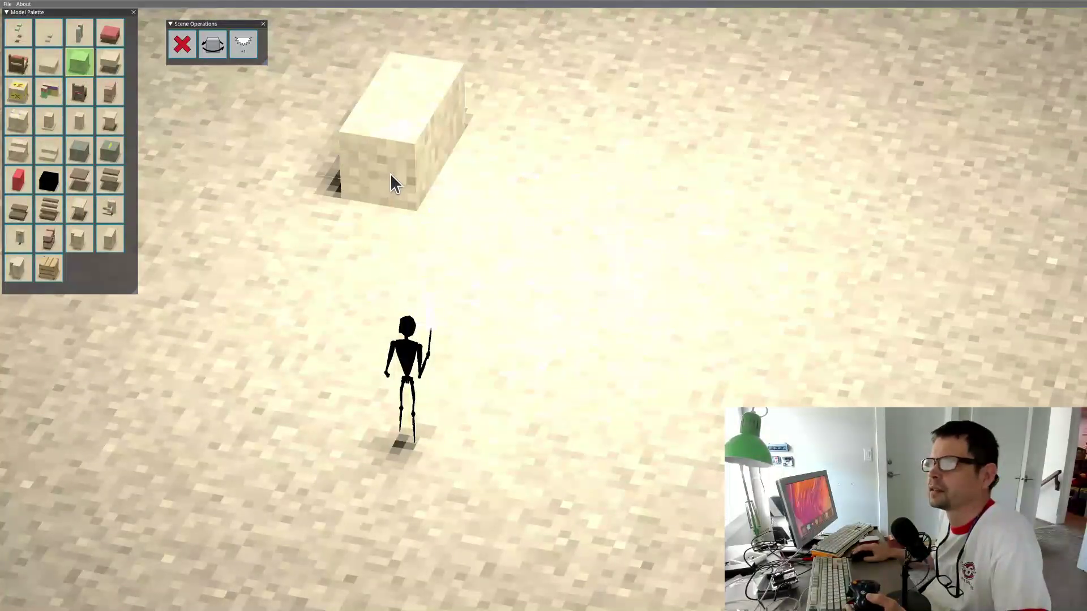
{"action": "left_click", "coordinate": [382, 204]}
{"action": "left_click", "coordinate": [429, 79]}
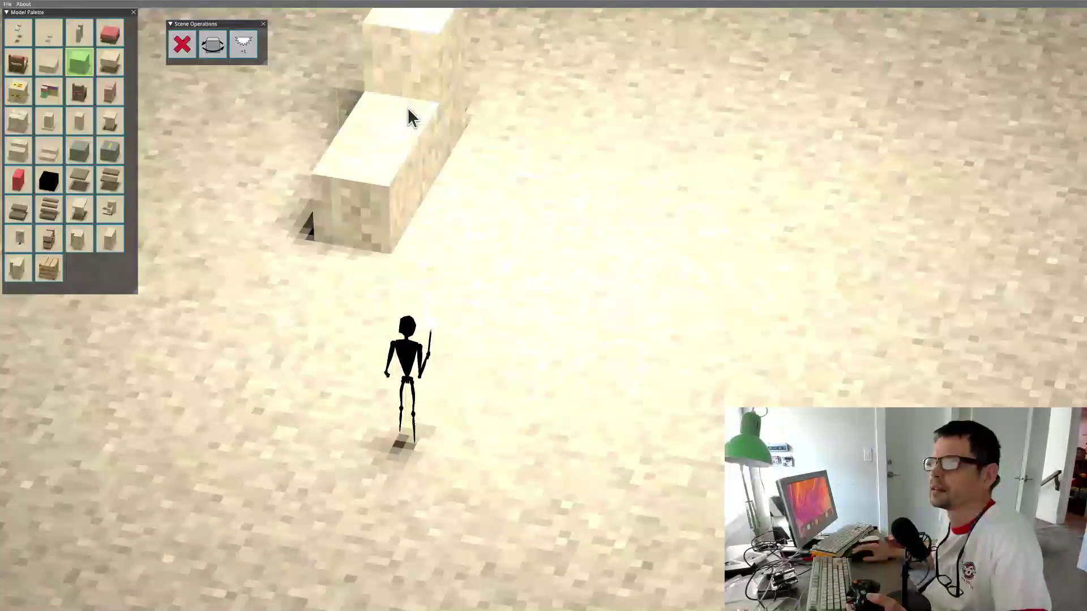
{"action": "left_click", "coordinate": [406, 109]}
{"action": "left_click", "coordinate": [379, 140]}
Add a third layer of three sandy blocks on top of the wall.
{"action": "scroll", "coordinate": [427, 205], "scroll_direction": "down", "scroll_amount": 2}
{"action": "scroll", "coordinate": [427, 206], "scroll_direction": "down", "scroll_amount": 1}
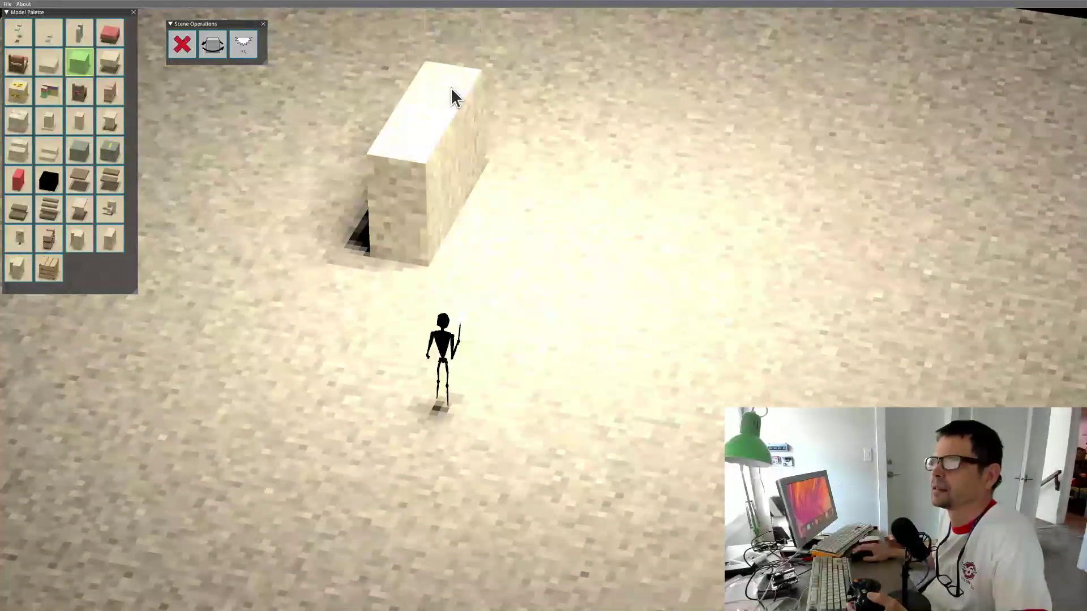
{"action": "left_click", "coordinate": [451, 88]}
{"action": "left_click", "coordinate": [434, 106]}
{"action": "left_click", "coordinate": [413, 141]}
Place three connected stair pieces along the wall's shaded side, climbing from the ground to its top.
{"action": "middle_click_drag", "start_coordinate": [386, 231], "coordinate": [519, 198]}
{"action": "scroll", "coordinate": [458, 240], "scroll_direction": "down", "scroll_amount": 2}
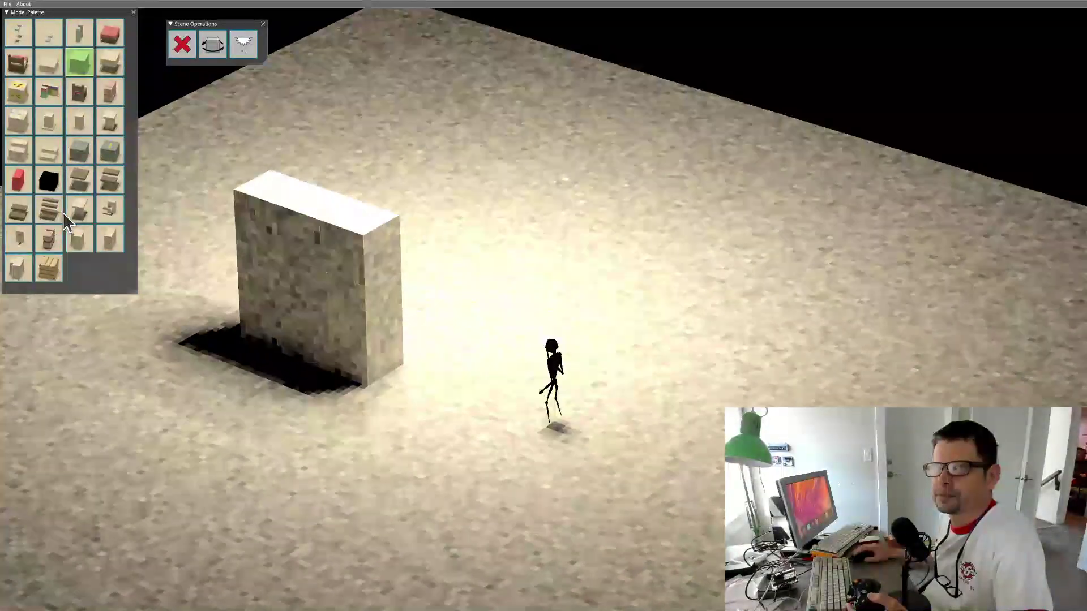
{"action": "left_click", "coordinate": [48, 209]}
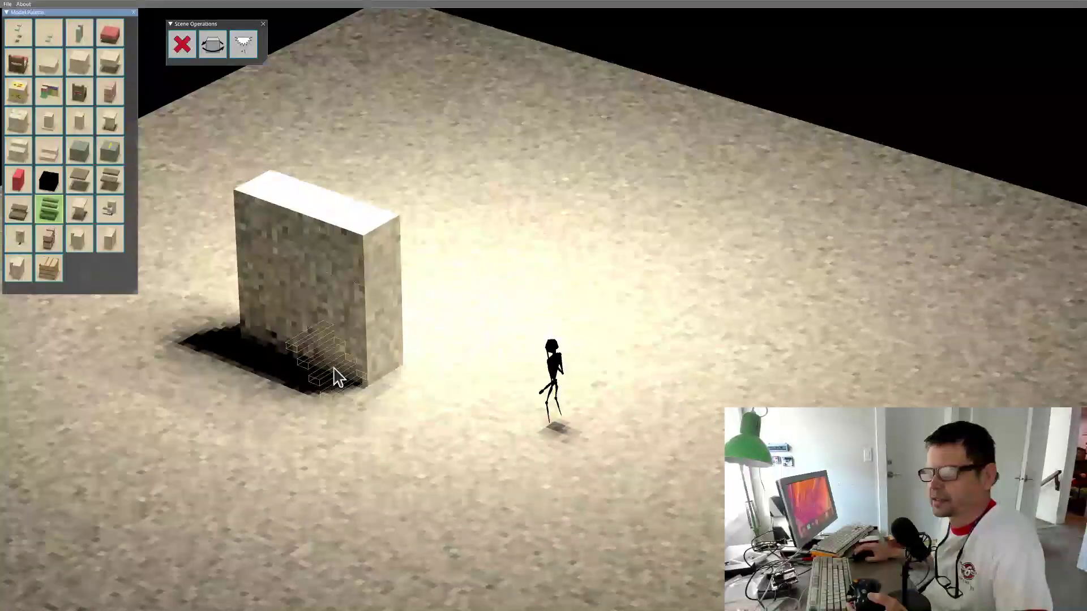
{"action": "left_click", "coordinate": [328, 340]}
{"action": "left_click", "coordinate": [272, 277]}
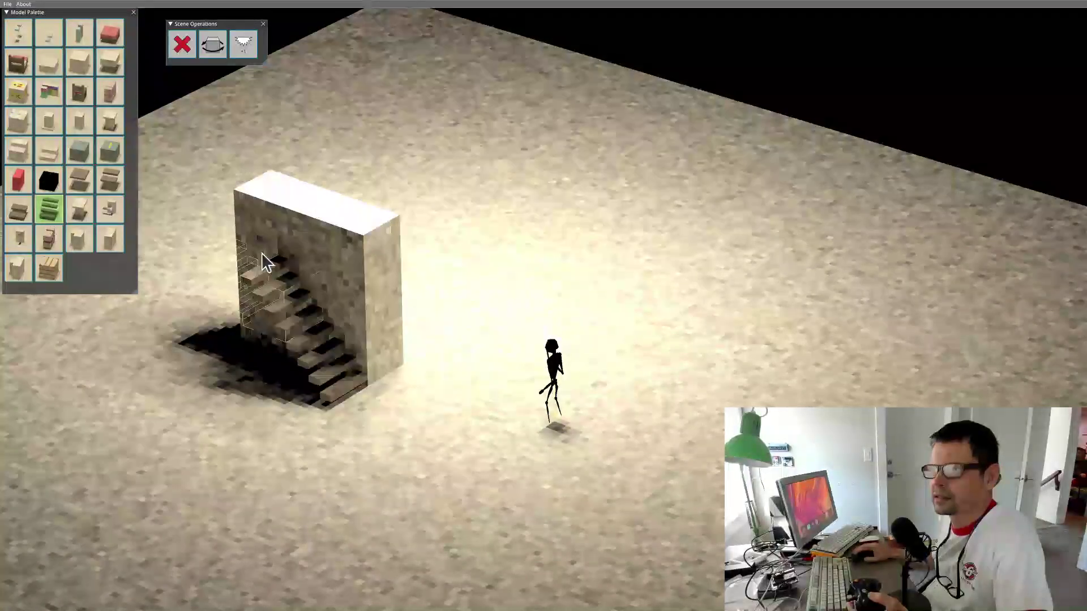
{"action": "left_click", "coordinate": [257, 233]}
Place a flat platform slab at the upper end of the stairs beside the wall.
{"action": "middle_click_drag", "start_coordinate": [475, 319], "coordinate": [656, 322]}
{"action": "left_click", "coordinate": [79, 179]}
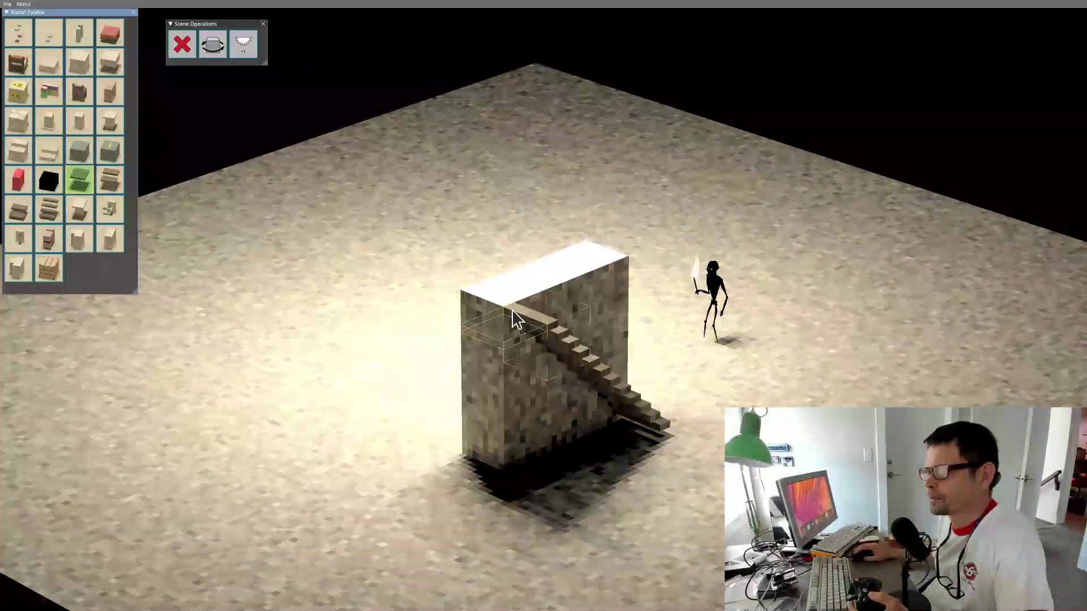
{"action": "left_click", "coordinate": [521, 326]}
Build a raised second wall of sandy blocks outward from the first wall's upper corner, two blocks wide and three high.
{"action": "middle_click_drag", "start_coordinate": [626, 443], "coordinate": [819, 390]}
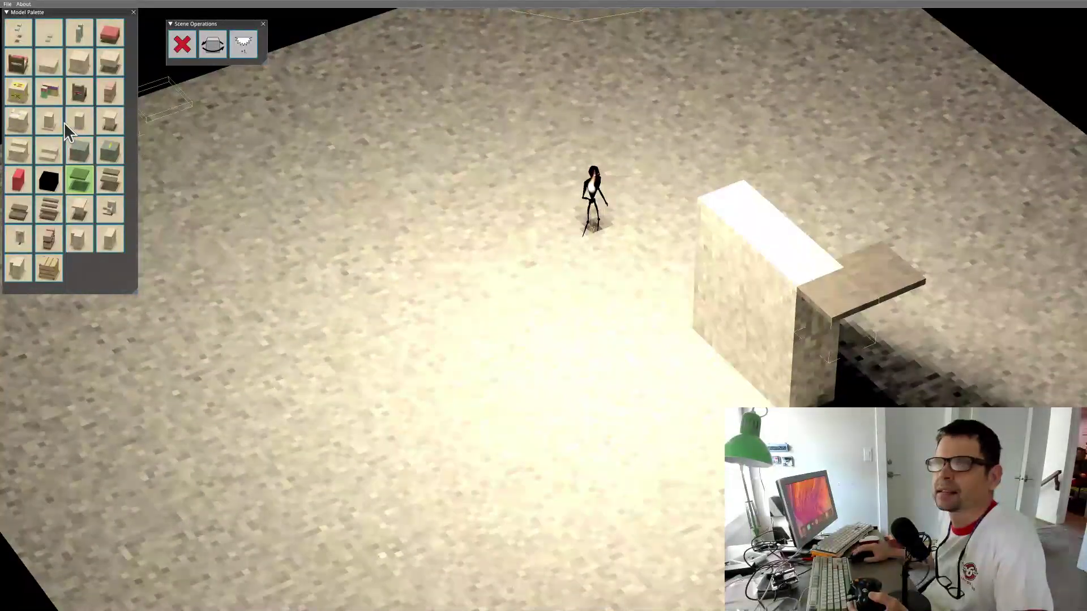
{"action": "left_click", "coordinate": [113, 93]}
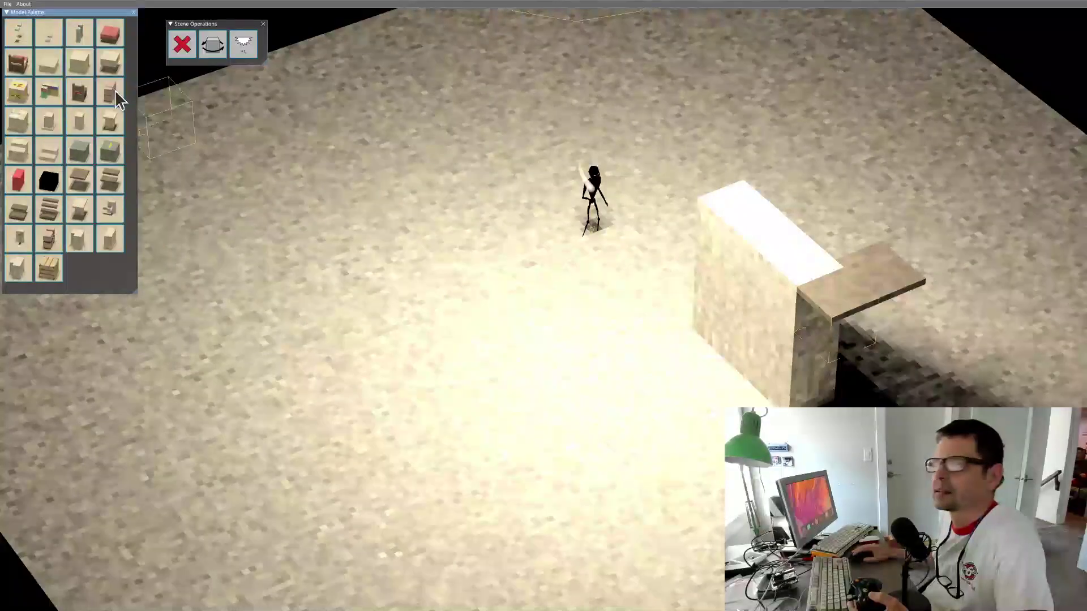
{"action": "left_click", "coordinate": [770, 283]}
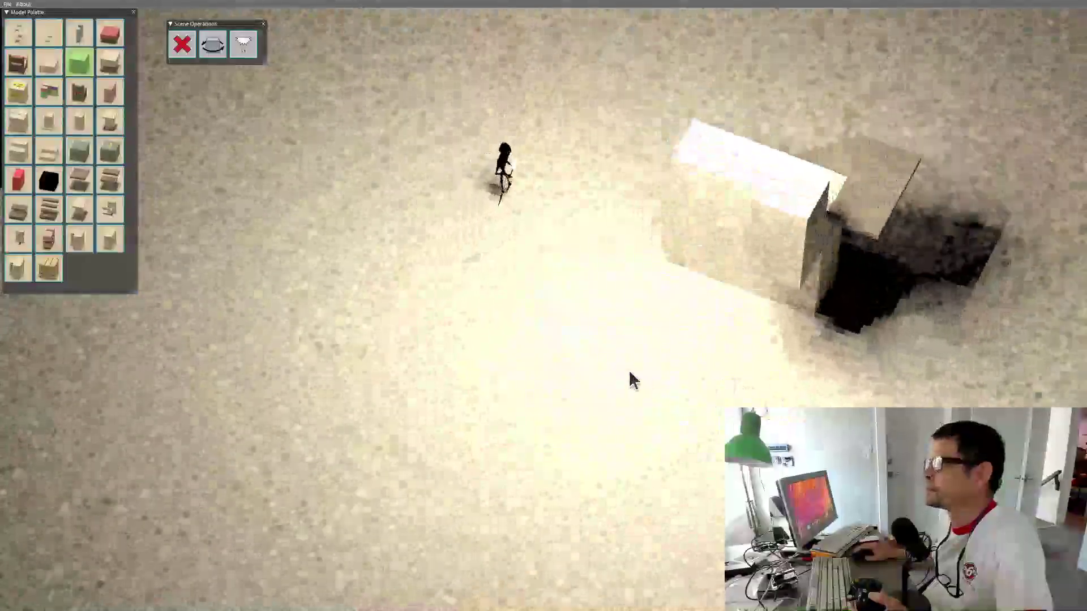
{"action": "middle_click_drag", "start_coordinate": [629, 372], "coordinate": [746, 285]}
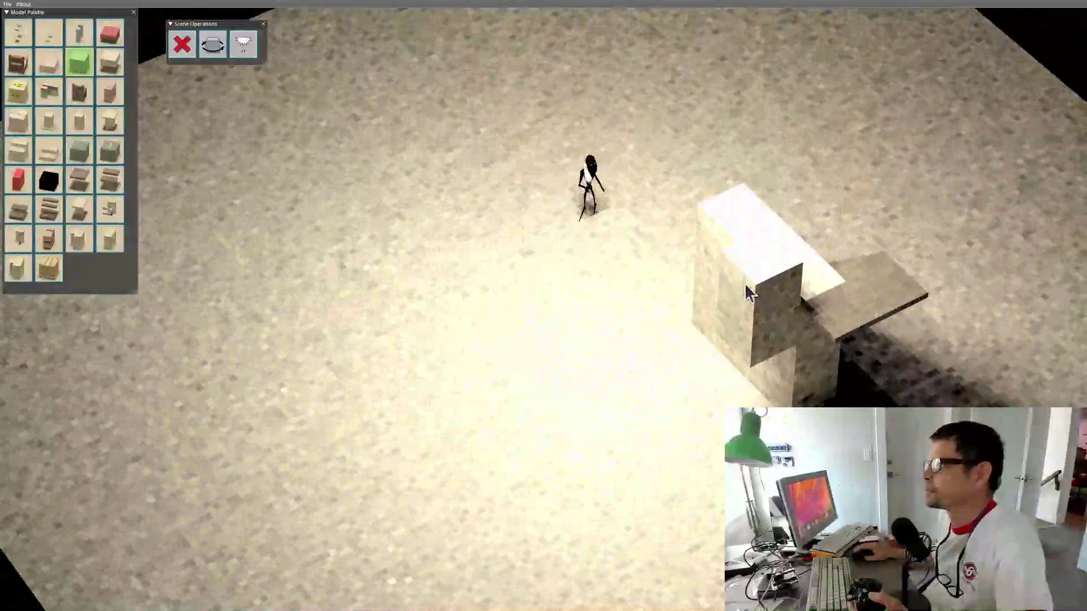
{"action": "left_click", "coordinate": [731, 338]}
{"action": "mouse_move", "coordinate": [773, 380]}
{"action": "middle_mouse_down"}
{"action": "mouse_move", "coordinate": [647, 345]}
{"action": "mouse_move", "coordinate": [659, 323]}
{"action": "mouse_move", "coordinate": [730, 334]}
{"action": "mouse_move", "coordinate": [735, 316]}
{"action": "mouse_move", "coordinate": [789, 371]}
{"action": "middle_mouse_up"}
{"action": "left_click", "coordinate": [751, 186]}
{"action": "left_click", "coordinate": [703, 195]}
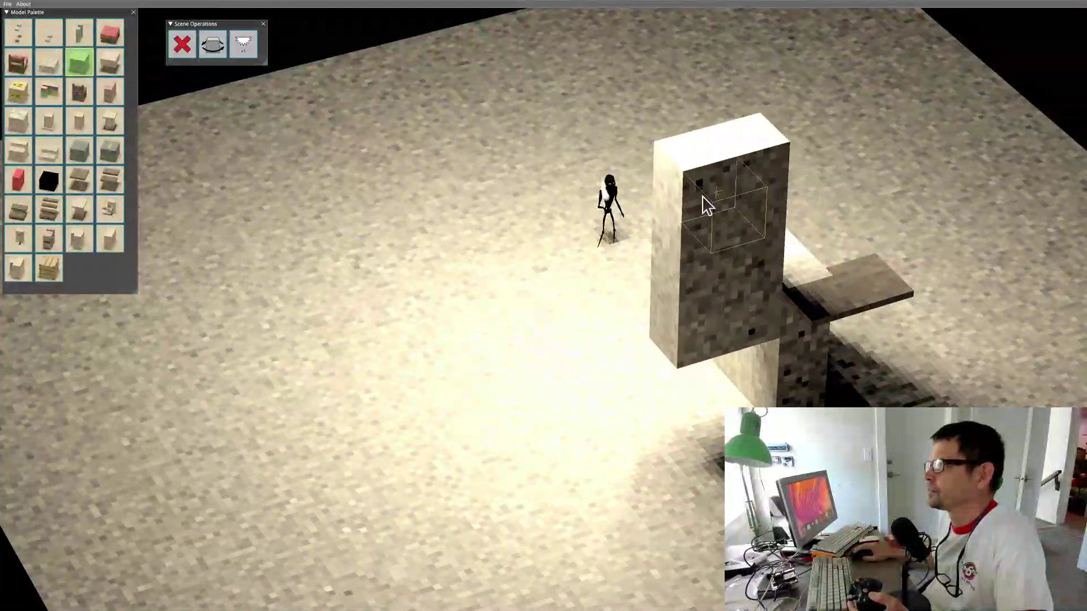
Extend the raised second wall with a third column, three blocks high, at its outer end.
{"action": "left_click", "coordinate": [657, 184]}
{"action": "left_click", "coordinate": [667, 288]}
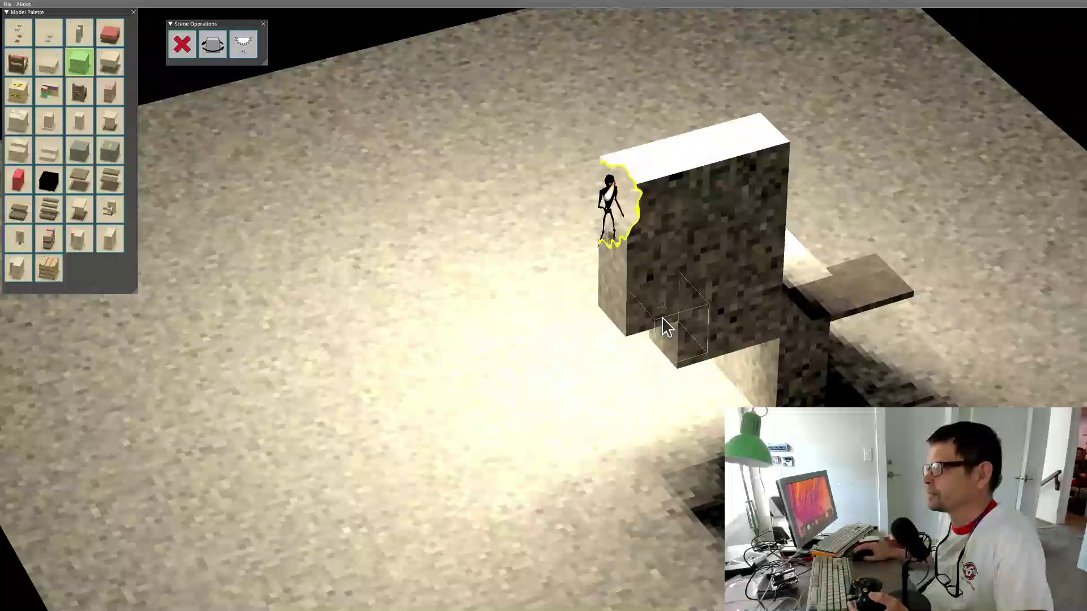
{"action": "left_click", "coordinate": [664, 336]}
Preview the whole structure by torchlight in play view and return to editing.
{"action": "middle_click_drag", "start_coordinate": [665, 340], "coordinate": [523, 406]}
{"action": "scroll", "coordinate": [508, 401], "scroll_direction": "down", "scroll_amount": 5}
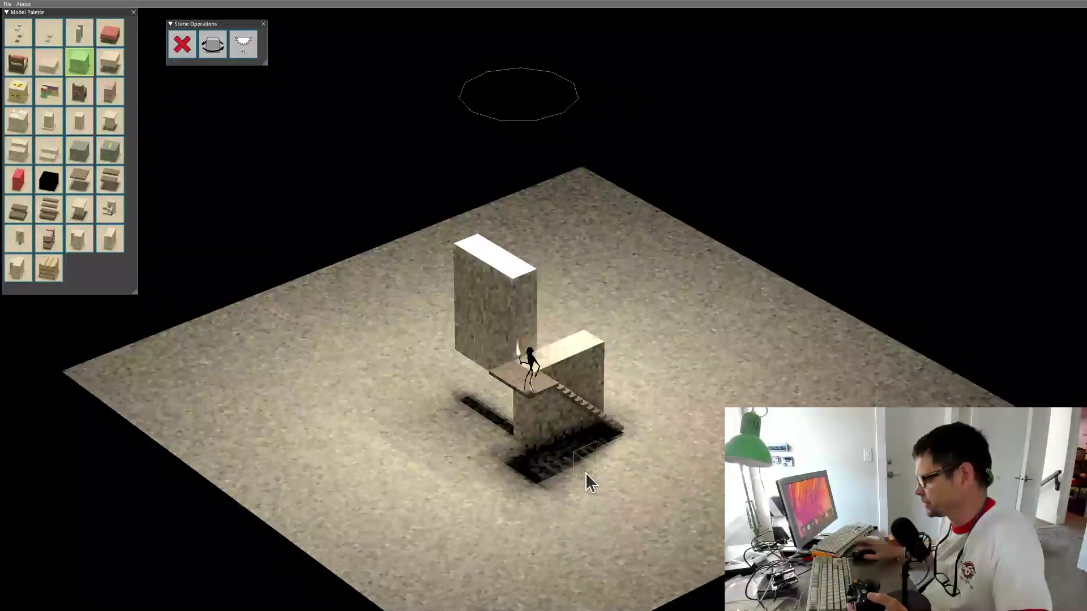
{"action": "key", "text": "Tab"}
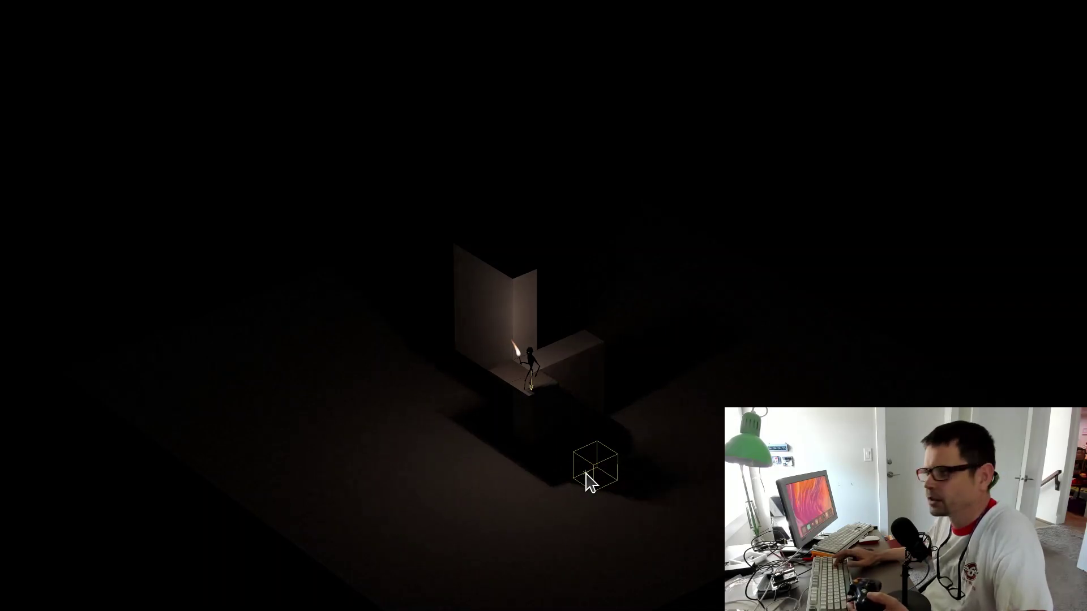
{"action": "key", "text": "Tab"}
Place a rotated flight of stairs climbing the second wall from the first platform, with a platform slab at its upper end.
{"action": "middle_click_drag", "start_coordinate": [452, 445], "coordinate": [684, 414]}
{"action": "scroll", "coordinate": [696, 435], "scroll_direction": "up", "scroll_amount": 2}
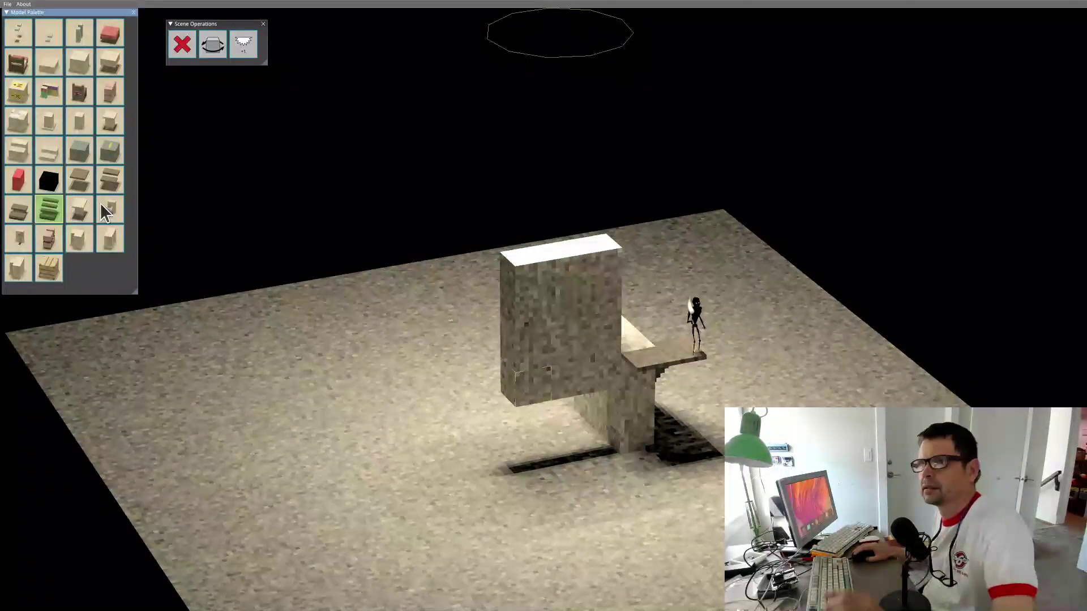
{"action": "left_click", "coordinate": [599, 342]}
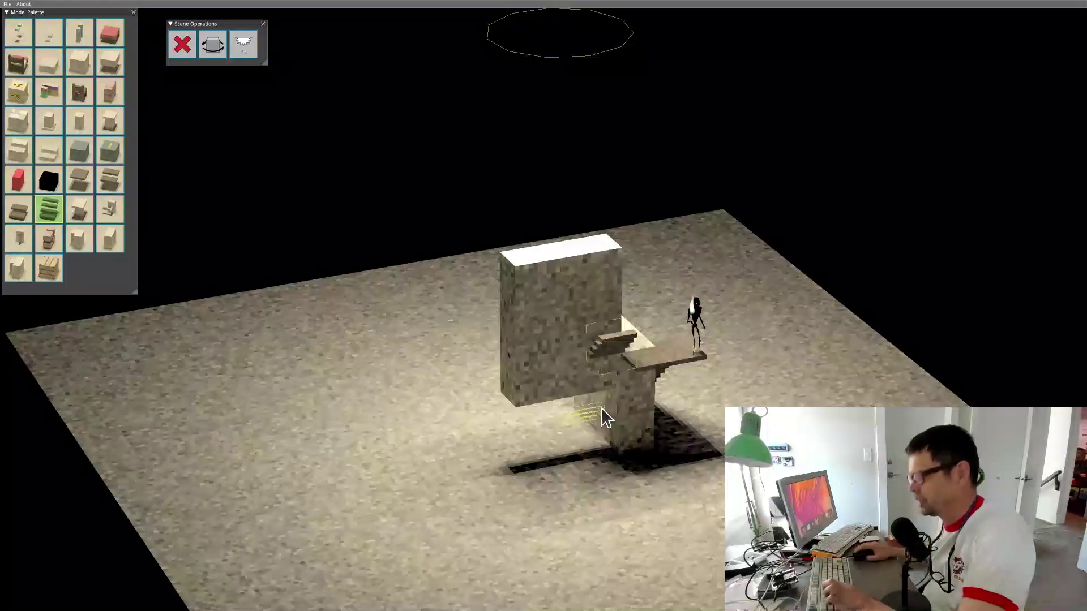
{"action": "key", "text": "r"}
{"action": "key", "text": "r"}
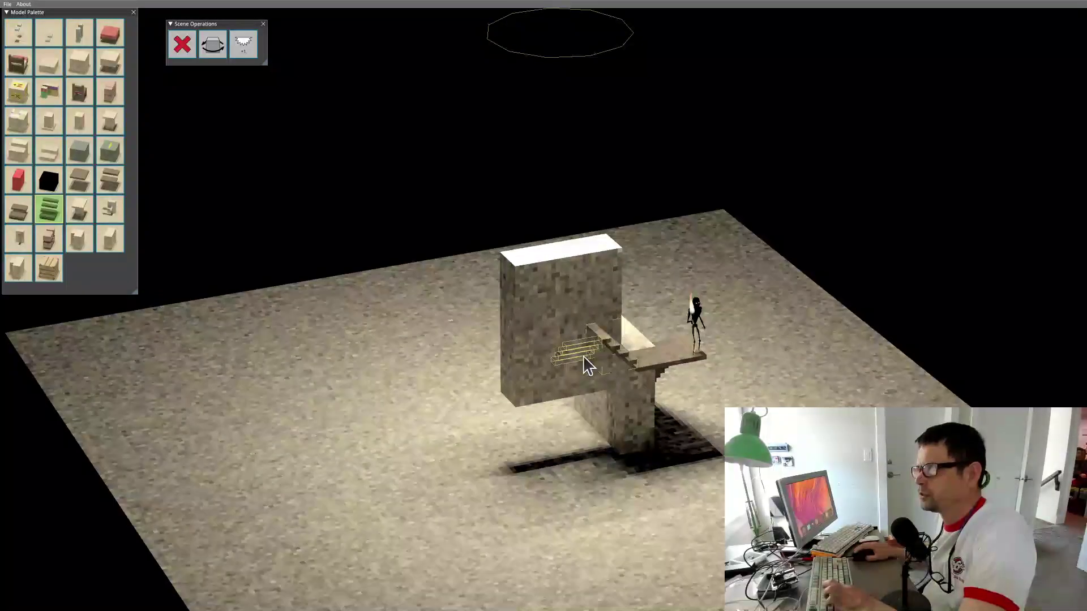
{"action": "left_click", "coordinate": [568, 311]}
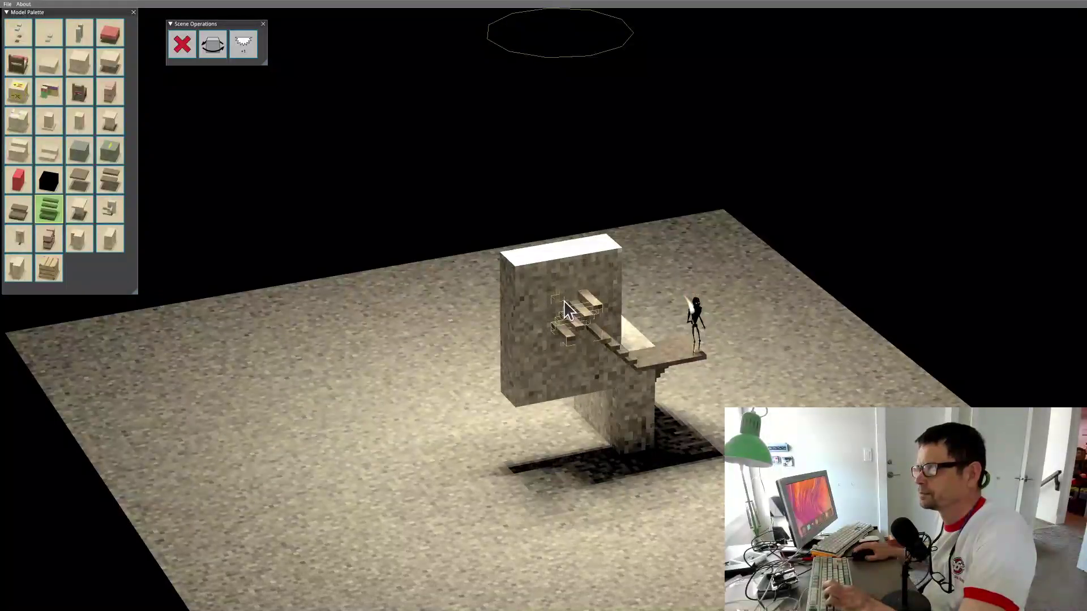
{"action": "left_click", "coordinate": [536, 288]}
{"action": "middle_click_drag", "start_coordinate": [490, 392], "coordinate": [571, 391]}
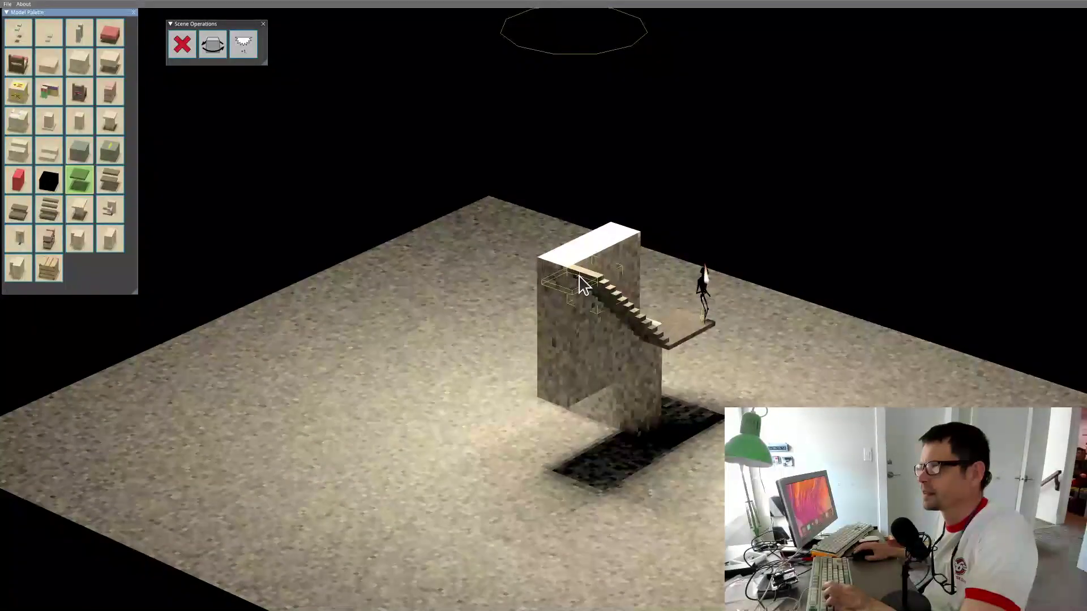
Build a third wall of sandy blocks sideways from the second wall's upper end, three blocks wide and three high.
{"action": "middle_click_drag", "start_coordinate": [405, 332], "coordinate": [573, 378]}
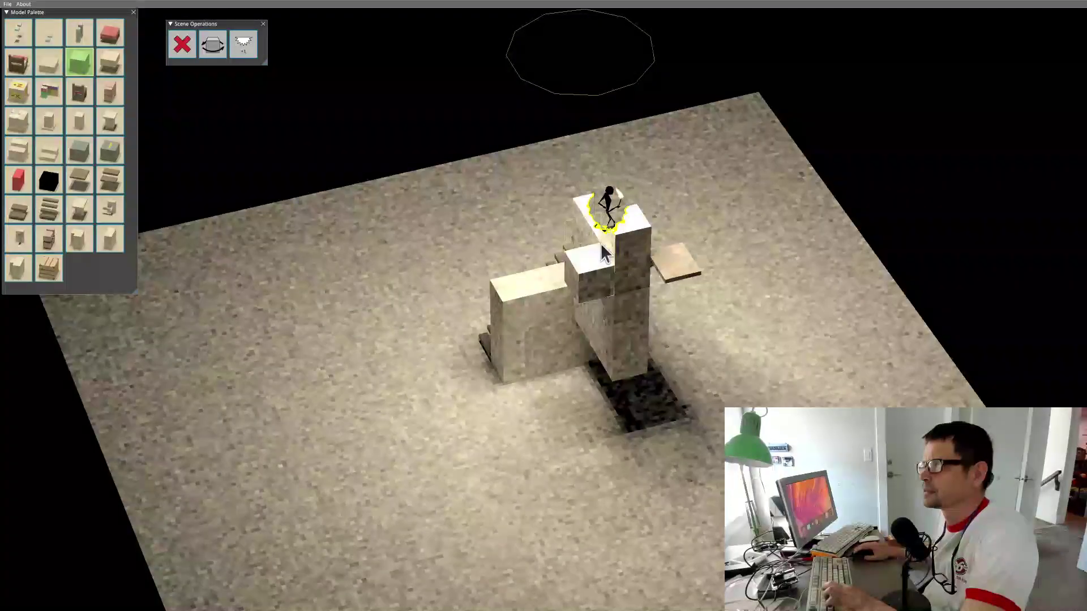
{"action": "left_click", "coordinate": [581, 252]}
{"action": "left_click", "coordinate": [566, 252]}
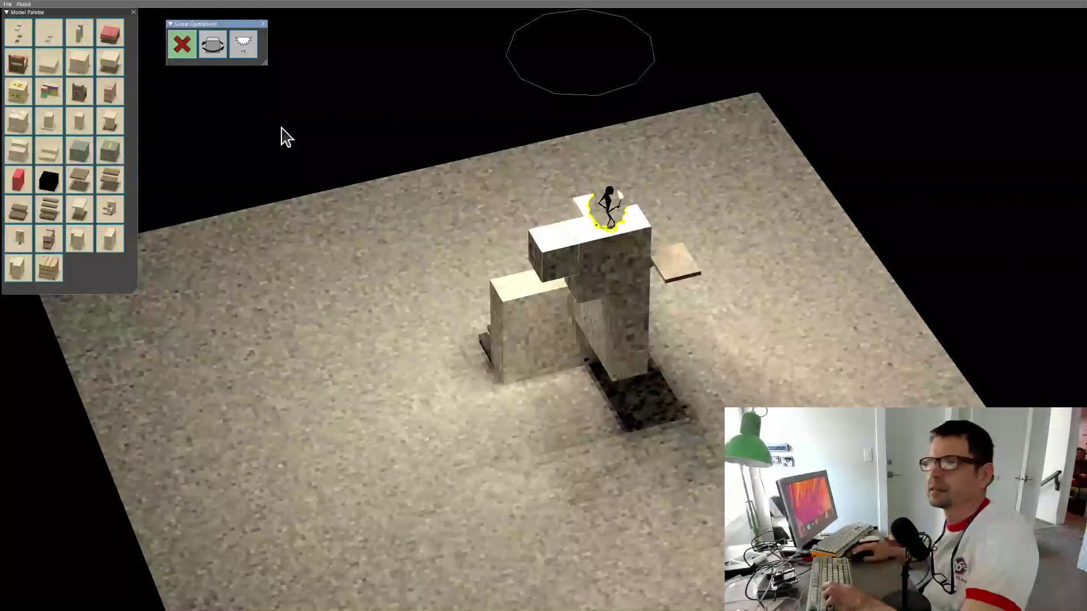
{"action": "middle_click_drag", "start_coordinate": [647, 380], "coordinate": [605, 327]}
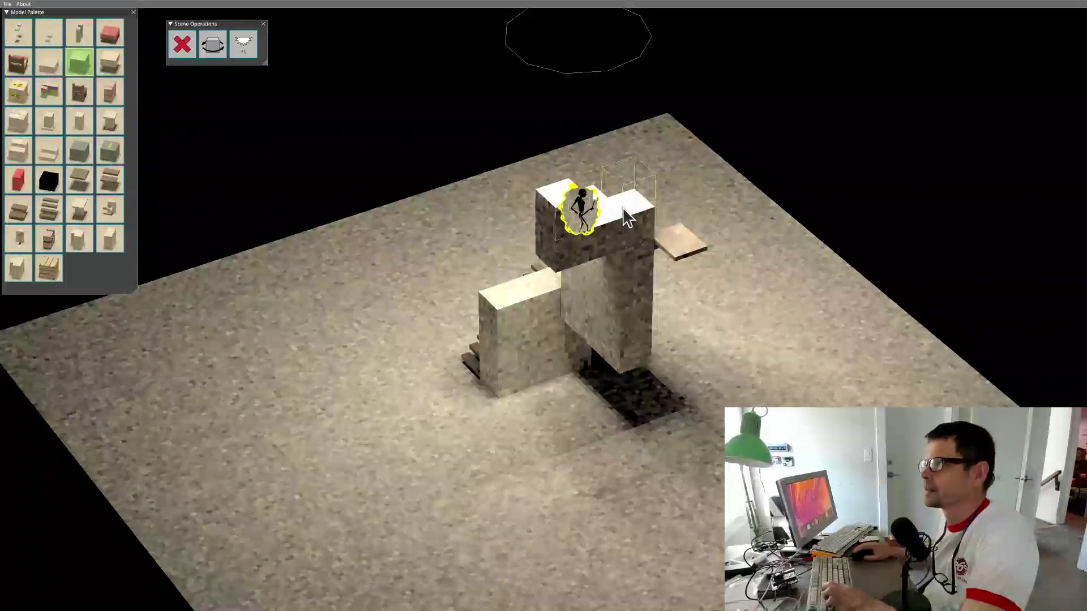
{"action": "middle_click_drag", "start_coordinate": [622, 229], "coordinate": [559, 284]}
{"action": "left_click", "coordinate": [519, 186]}
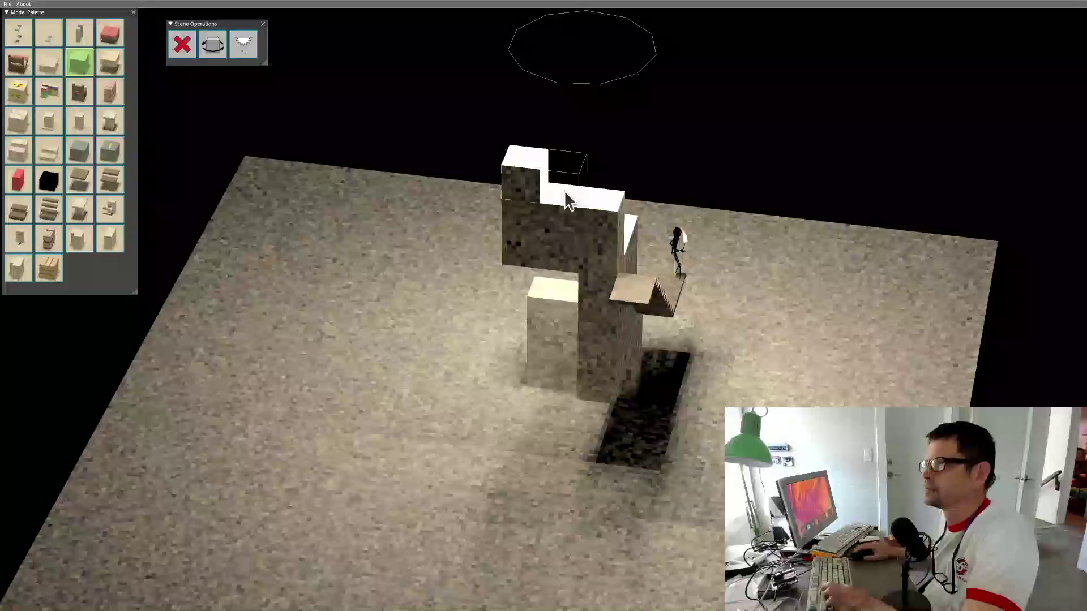
{"action": "left_click", "coordinate": [563, 190]}
{"action": "left_click", "coordinate": [599, 195]}
Run a flight of stairs up the third wall from the second platform and place a platform slab at its upper end.
{"action": "middle_click_drag", "start_coordinate": [725, 349], "coordinate": [423, 239]}
{"action": "left_click", "coordinate": [51, 209]}
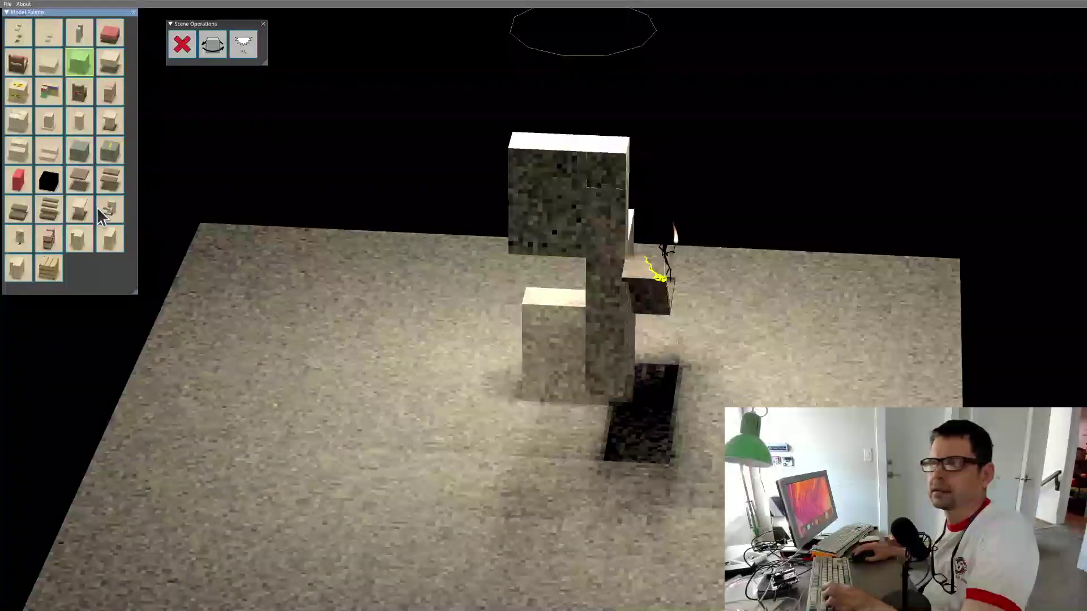
{"action": "left_click", "coordinate": [617, 256]}
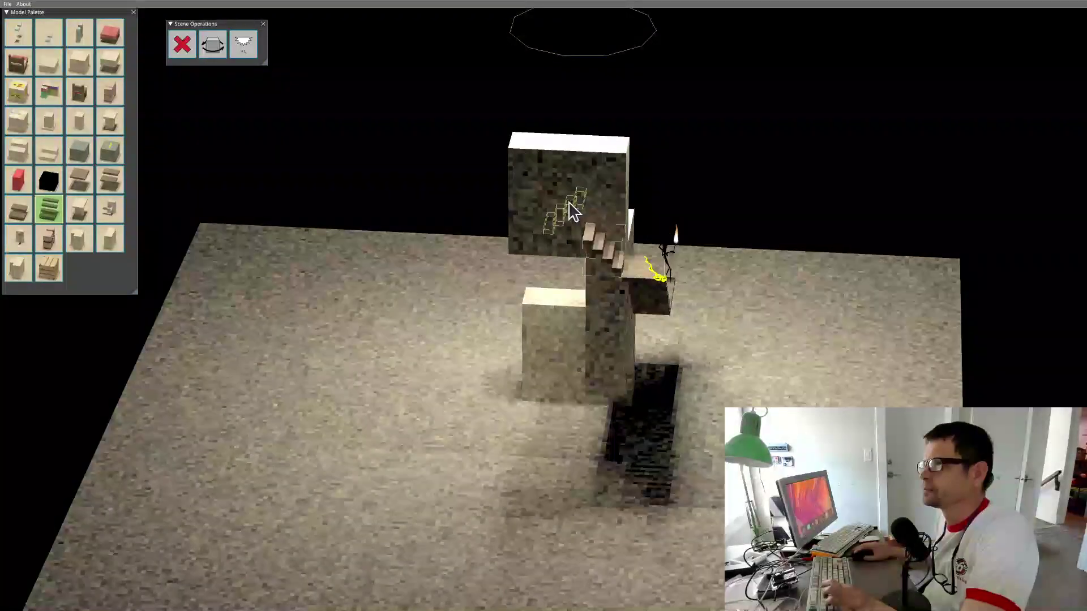
{"action": "middle_click_drag", "start_coordinate": [561, 252], "coordinate": [784, 390]}
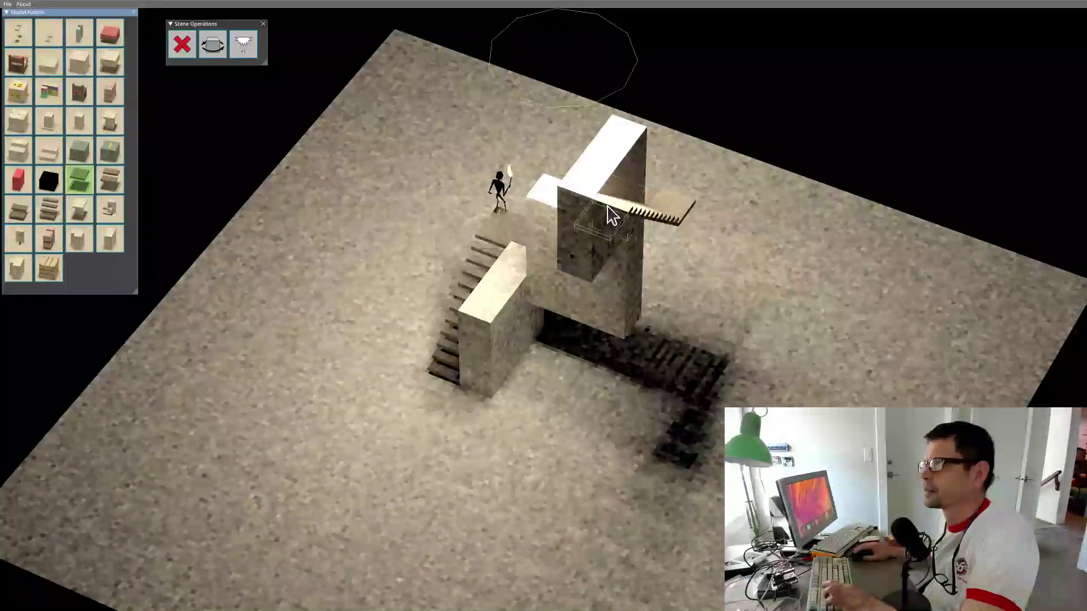
{"action": "middle_click_drag", "start_coordinate": [475, 333], "coordinate": [696, 291]}
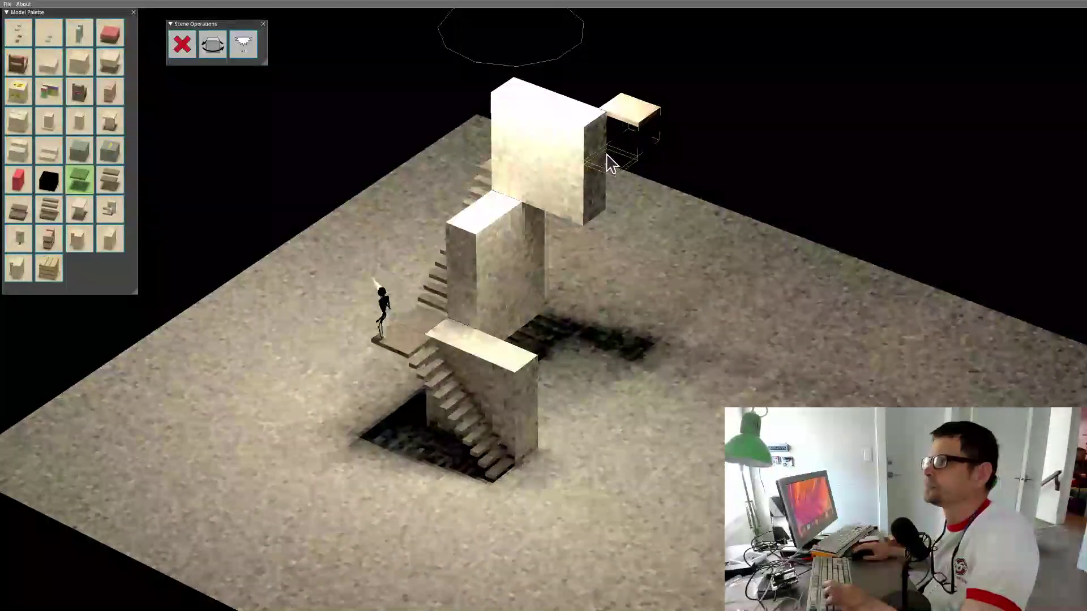
Place a column top under the third wall's overhanging outer end and stack column shafts downward from it.
{"action": "middle_click_drag", "start_coordinate": [668, 206], "coordinate": [529, 262]}
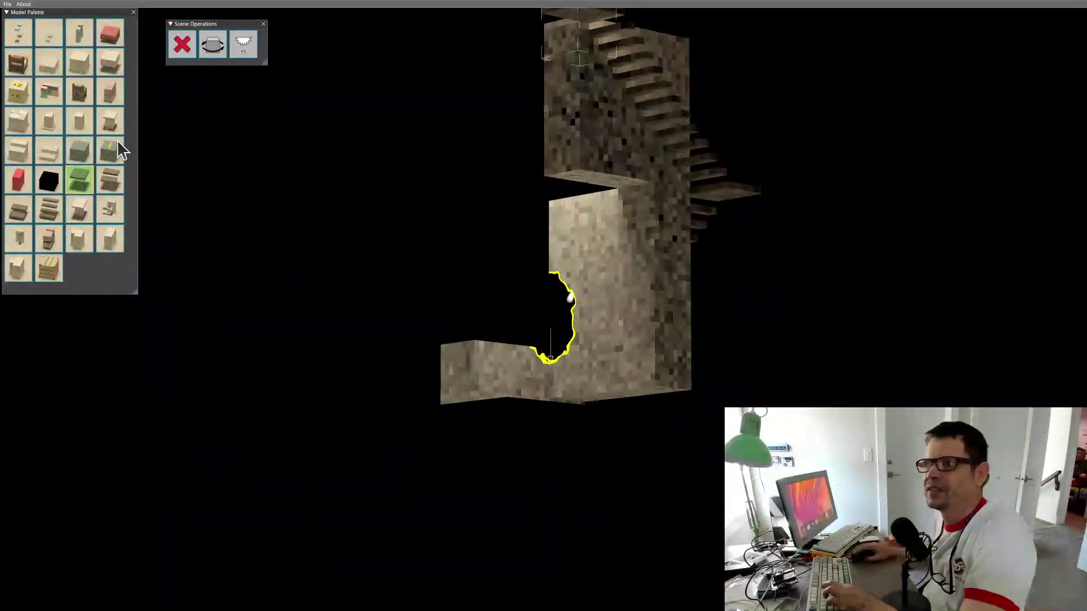
{"action": "left_click", "coordinate": [110, 121]}
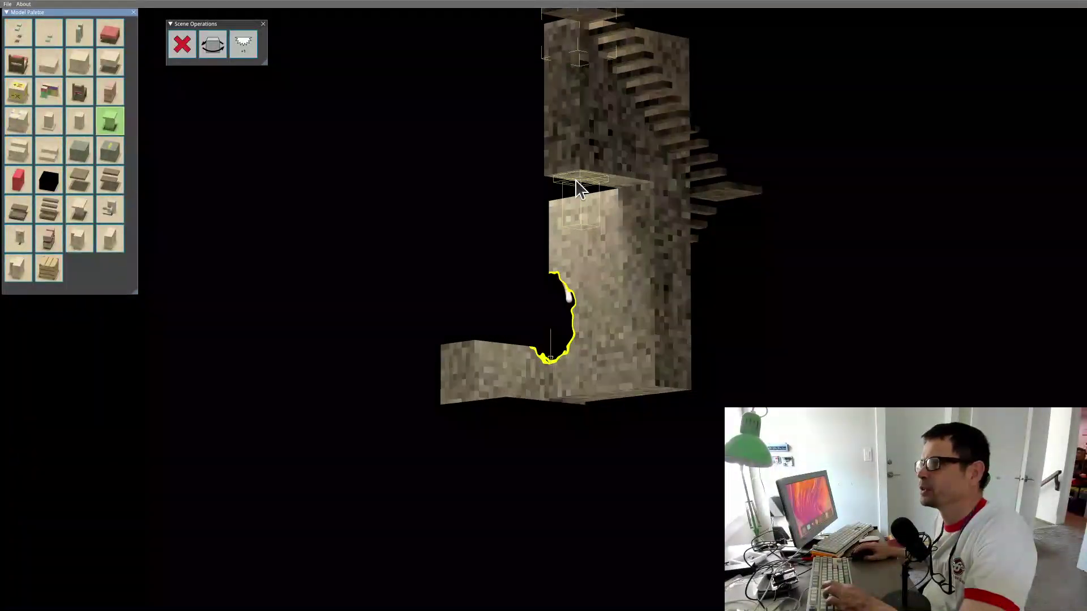
{"action": "left_click", "coordinate": [85, 121]}
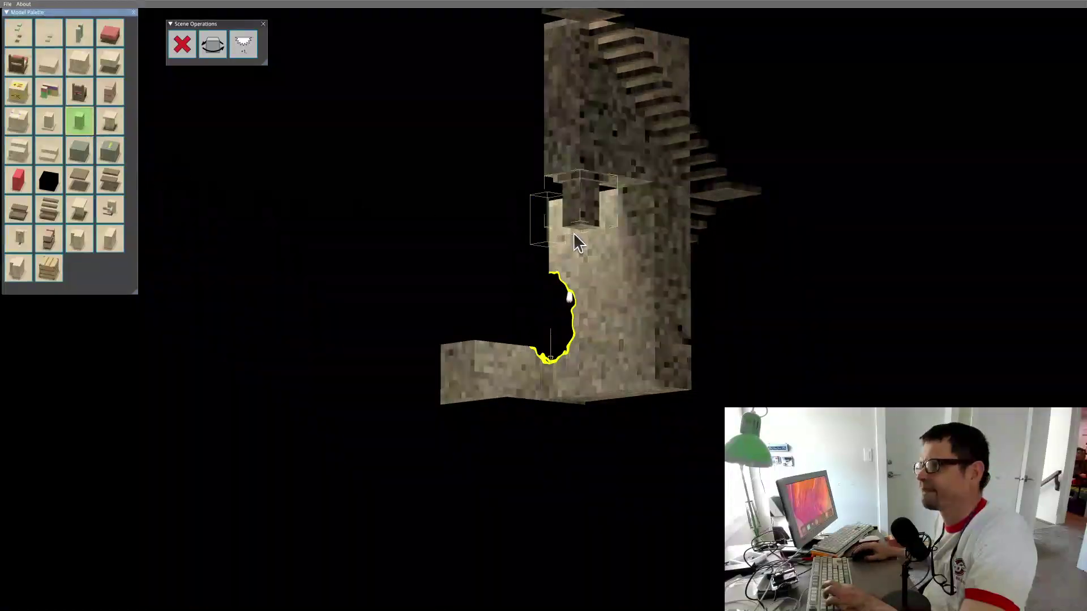
{"action": "middle_click_drag", "start_coordinate": [585, 284], "coordinate": [714, 461]}
{"action": "left_click", "coordinate": [584, 335]}
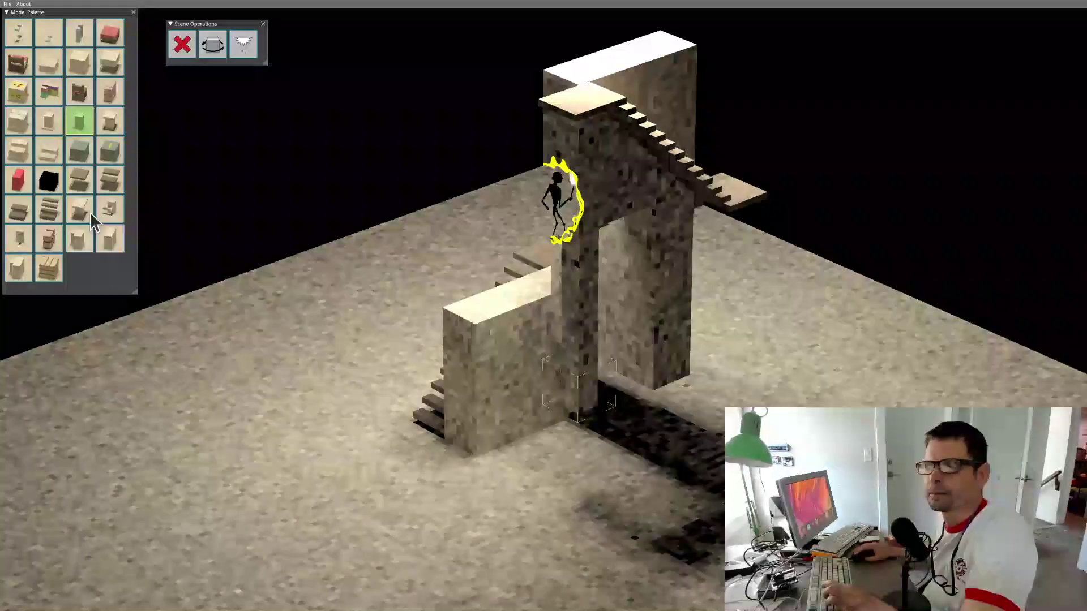
Set a column base on the ground under the hanging column and fill the remaining gap with column shafts.
{"action": "left_click", "coordinate": [47, 130]}
{"action": "left_click", "coordinate": [580, 491]}
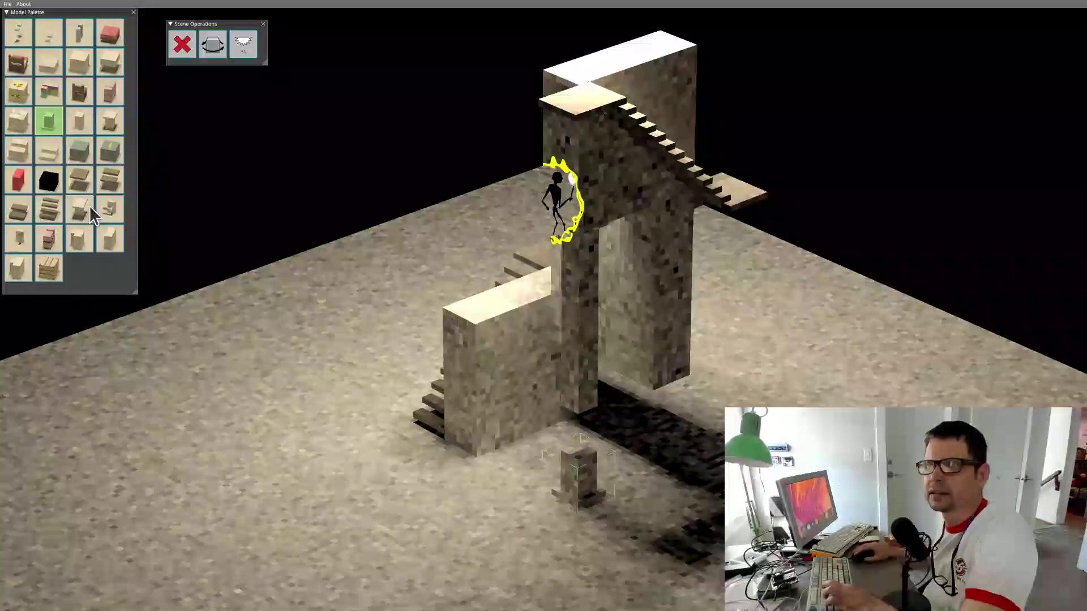
{"action": "left_click", "coordinate": [583, 449]}
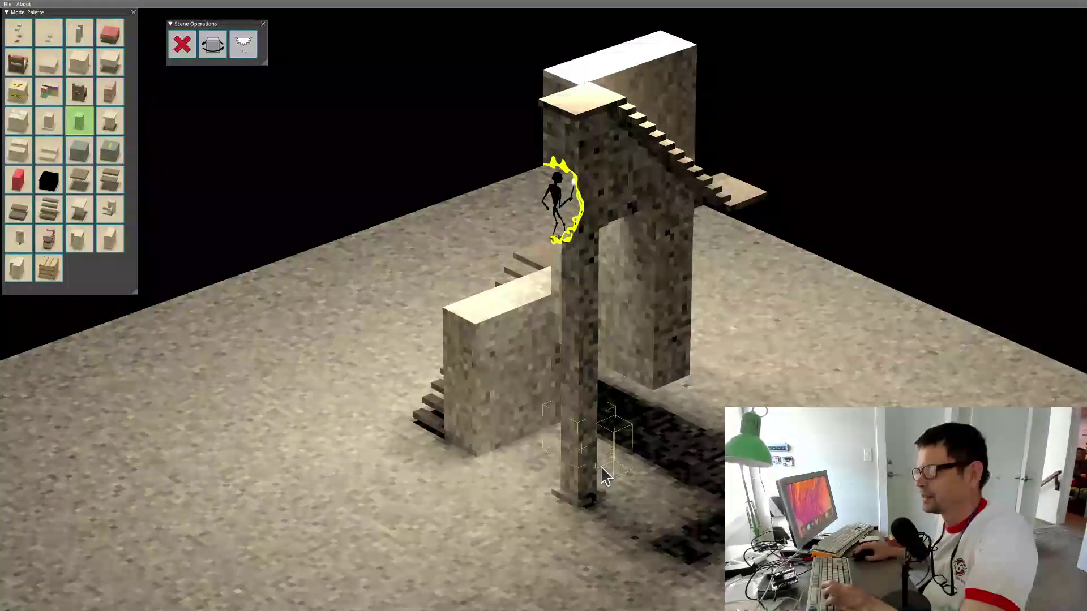
Add a column top beneath the raised second wall's outer end and choose the column base for the ground below it.
{"action": "middle_click_drag", "start_coordinate": [640, 494], "coordinate": [557, 507]}
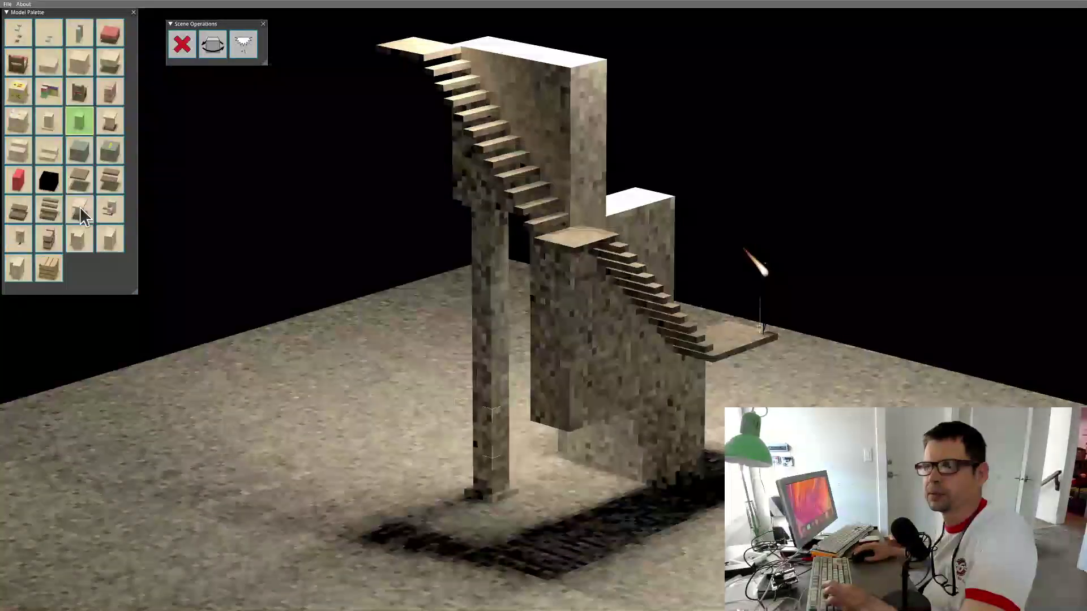
{"action": "left_click", "coordinate": [107, 125]}
{"action": "key", "text": "Down"}
{"action": "key", "text": "Down"}
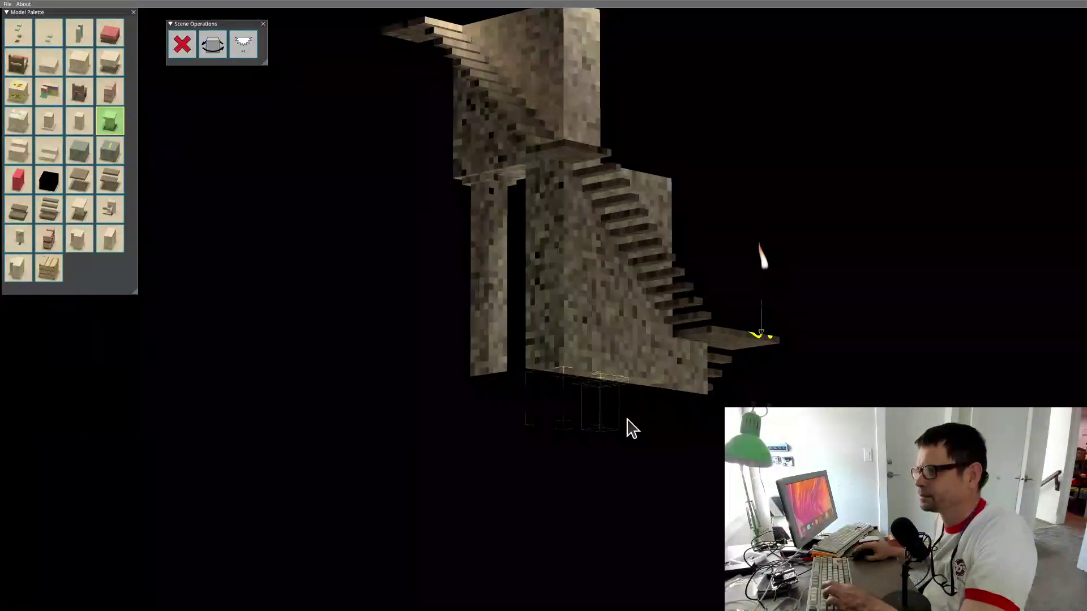
{"action": "middle_click_drag", "start_coordinate": [626, 419], "coordinate": [603, 498]}
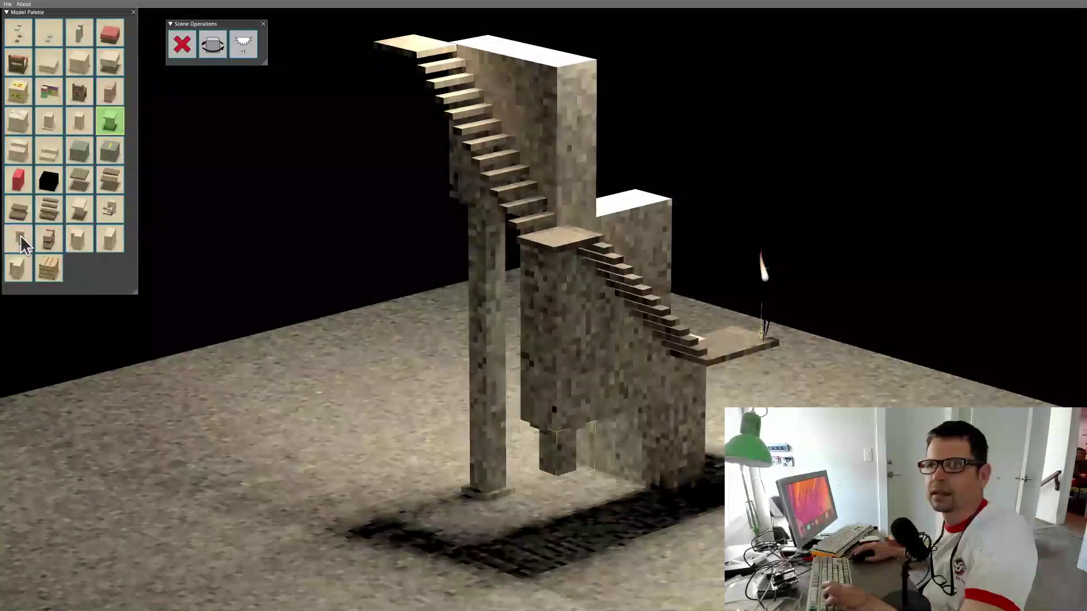
{"action": "left_click", "coordinate": [83, 205]}
{"action": "left_click", "coordinate": [117, 127]}
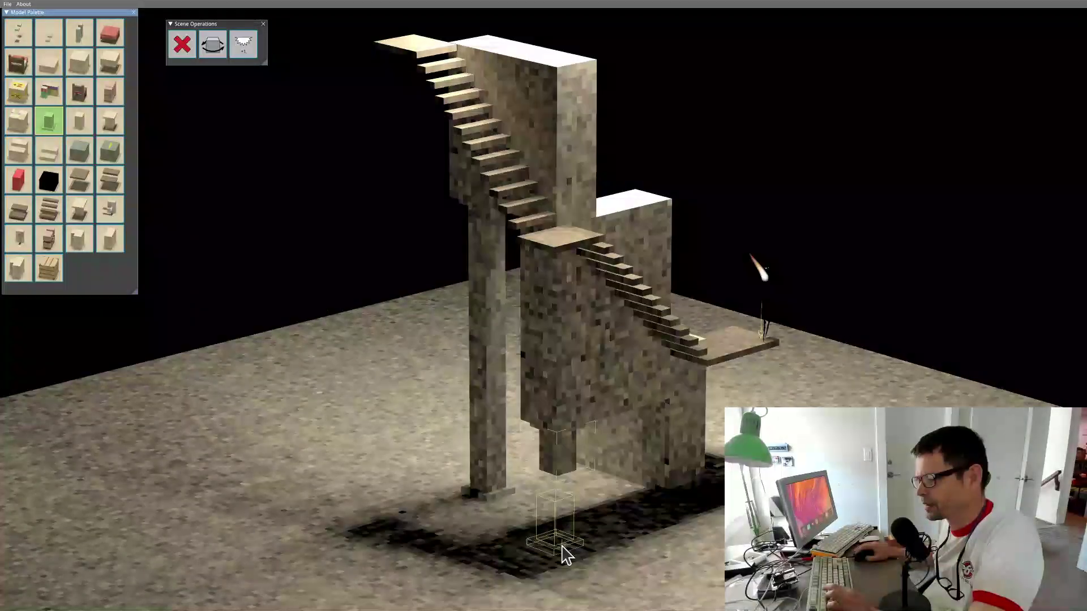
Extend the top of the third wall into a flat roof by adding rows of sandy blocks over the lower walls.
{"action": "middle_click_drag", "start_coordinate": [570, 522], "coordinate": [234, 590]}
{"action": "left_click", "coordinate": [81, 63]}
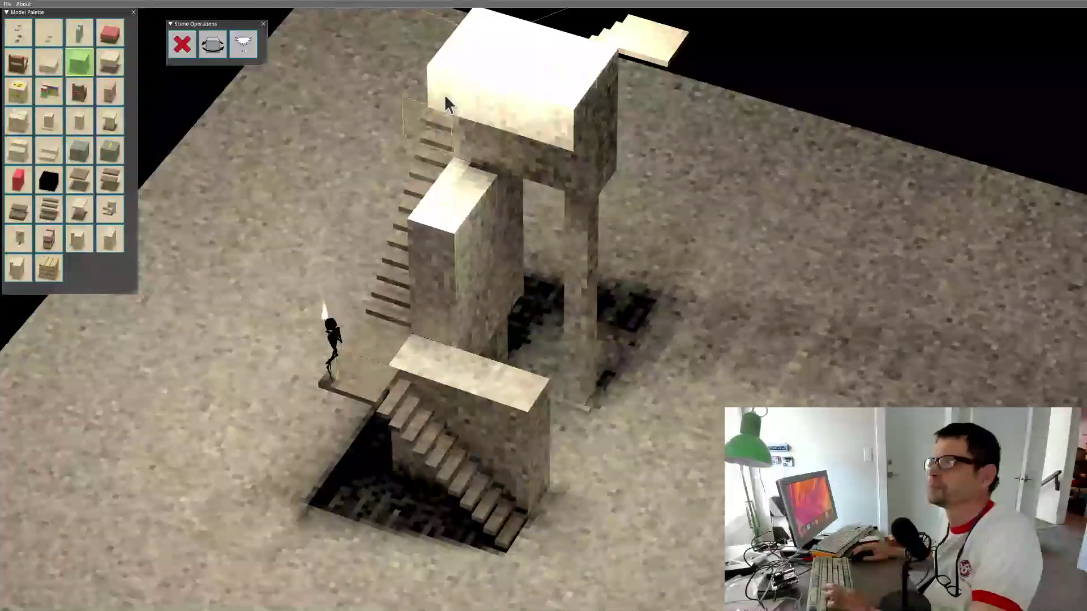
{"action": "left_click", "coordinate": [483, 101]}
{"action": "left_click", "coordinate": [553, 127]}
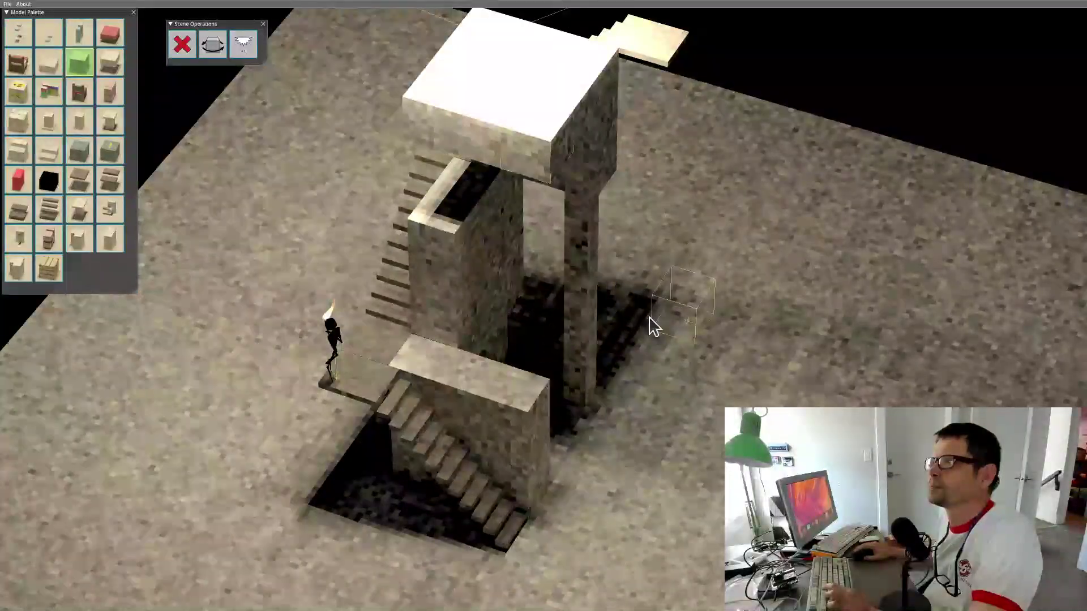
{"action": "middle_click_drag", "start_coordinate": [719, 339], "coordinate": [548, 203]}
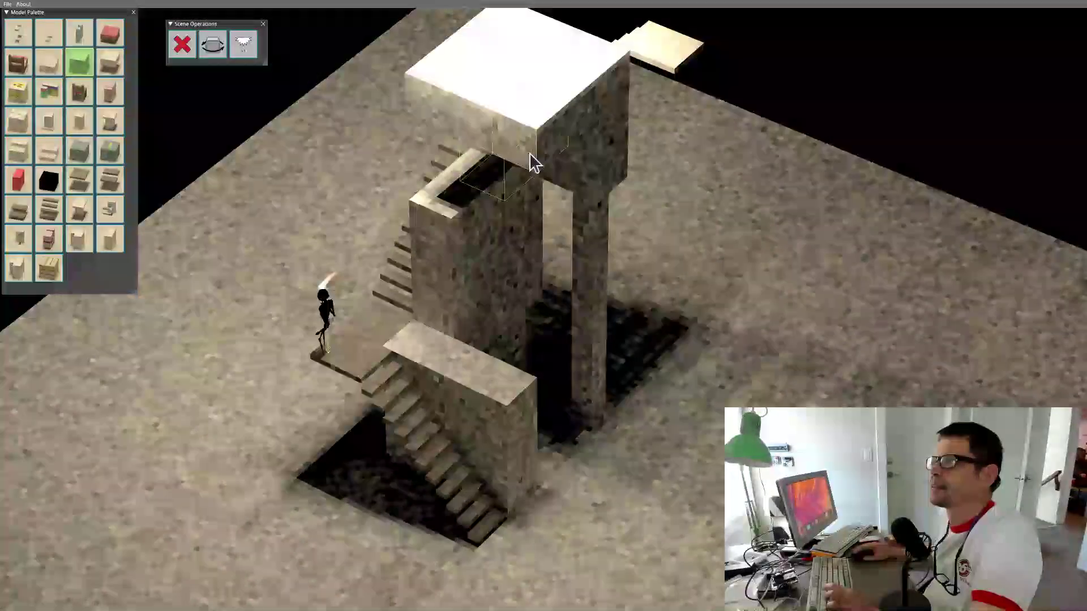
{"action": "left_click", "coordinate": [468, 114]}
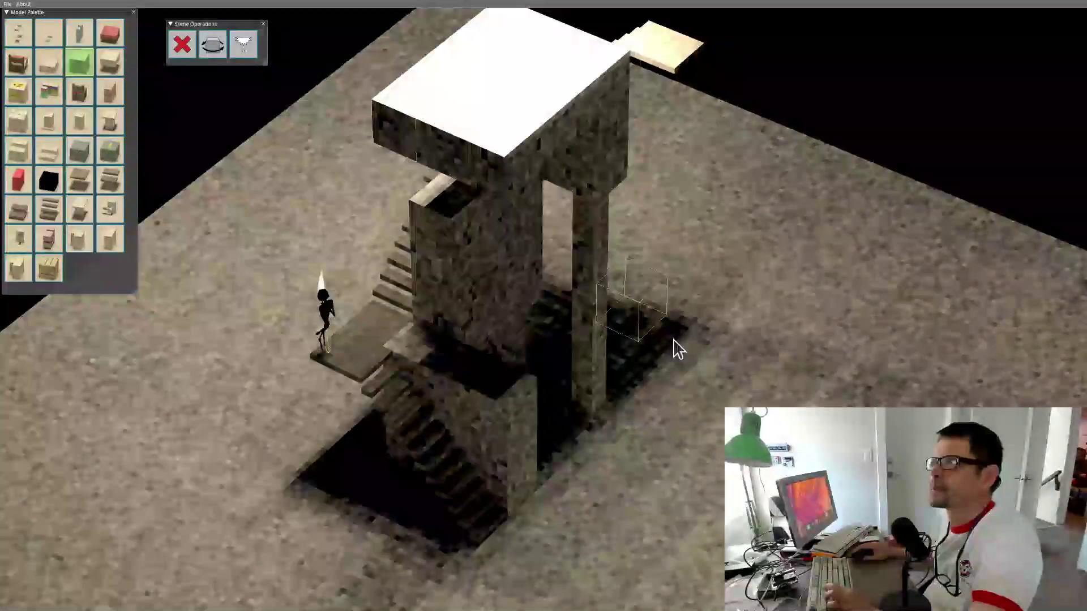
Hang a column top under the roof's overhanging corner and stack column shafts below it.
{"action": "middle_click_drag", "start_coordinate": [674, 347], "coordinate": [633, 180]}
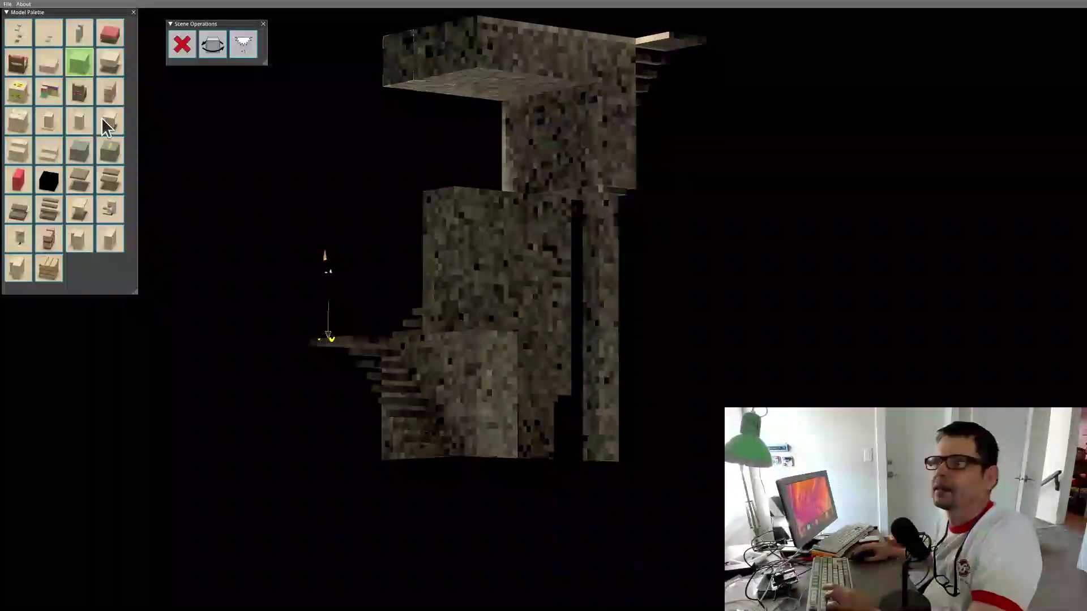
{"action": "left_click", "coordinate": [110, 121]}
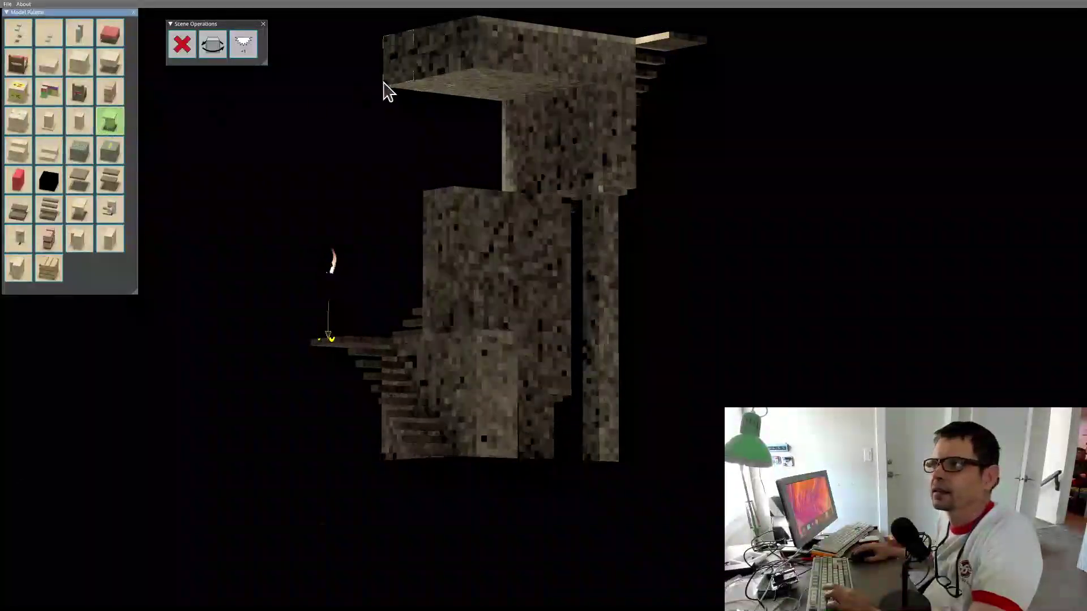
{"action": "left_click", "coordinate": [477, 80]}
{"action": "left_click", "coordinate": [82, 120]}
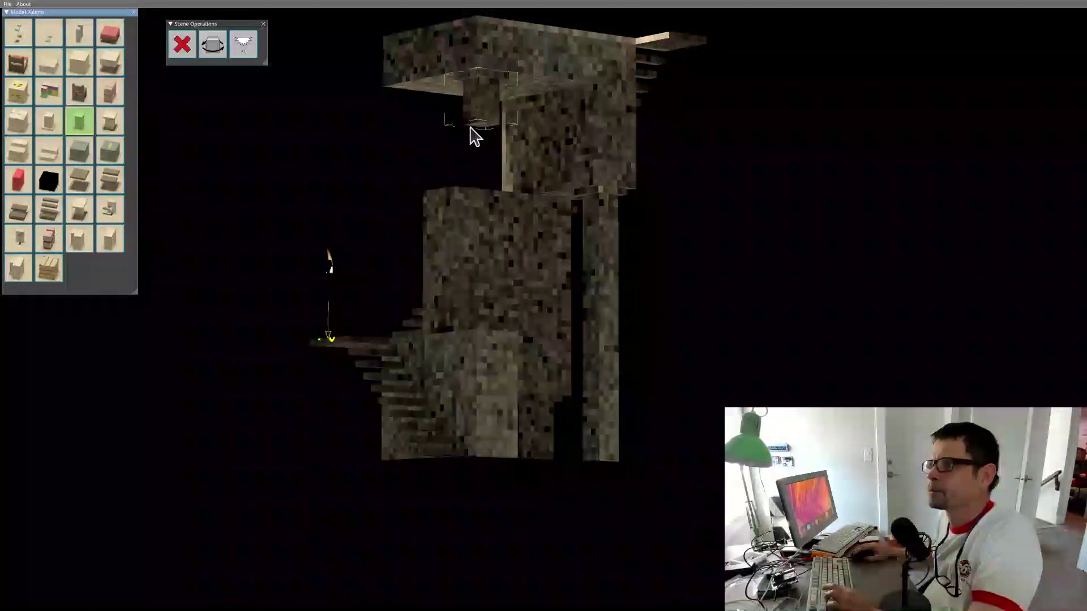
{"action": "left_click", "coordinate": [480, 124]}
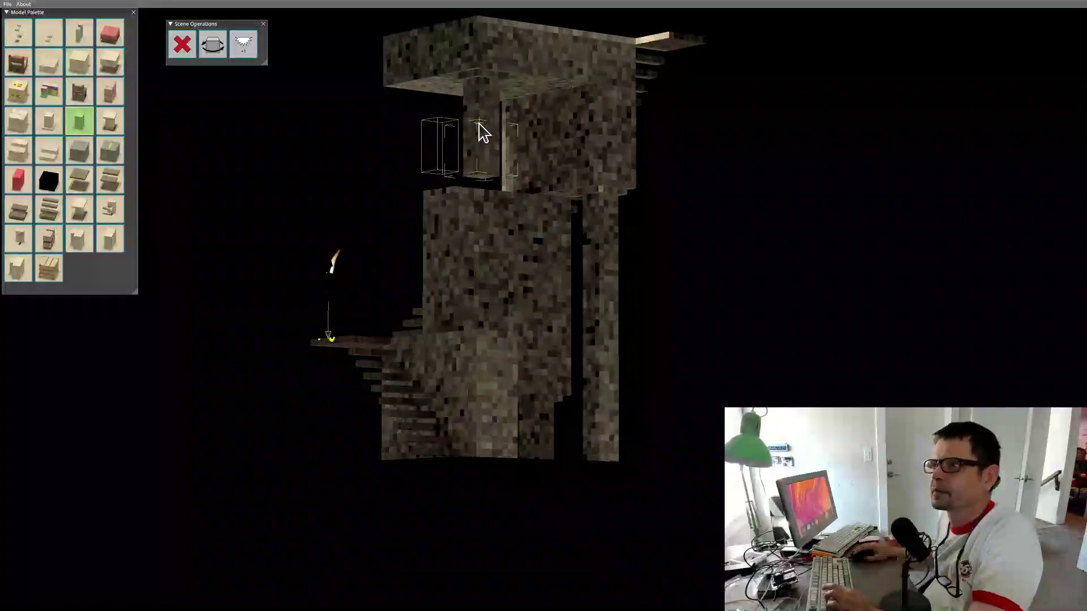
{"action": "left_click", "coordinate": [480, 178]}
{"action": "middle_click_drag", "start_coordinate": [618, 230], "coordinate": [615, 375]}
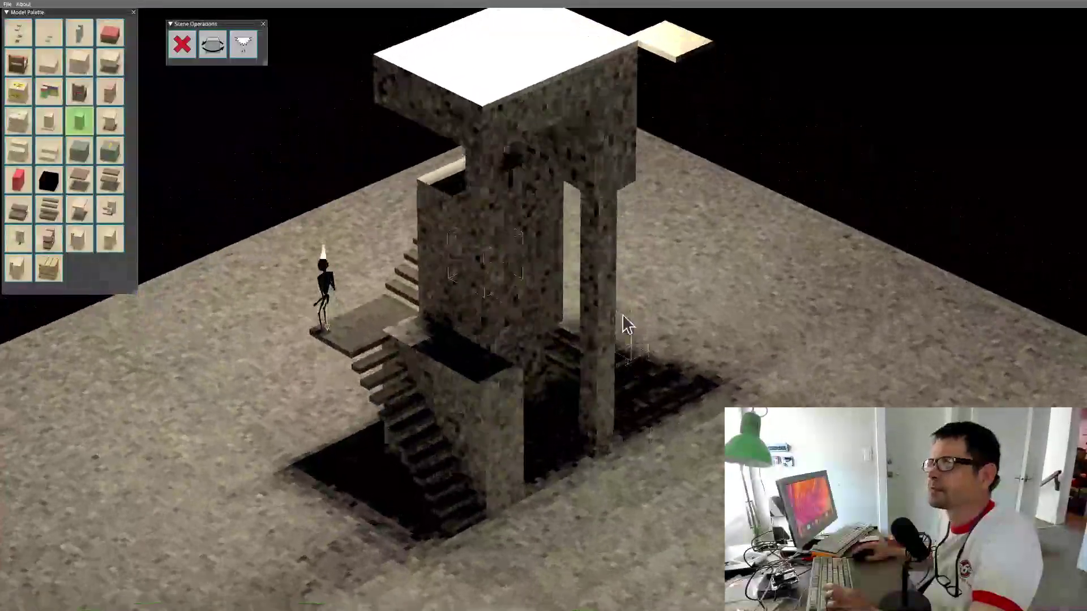
Examine the whole tower from several sides and walk the torch-bearing figure off the platform onto the open ground beside it.
{"action": "middle_click_drag", "start_coordinate": [622, 315], "coordinate": [631, 347]}
{"action": "scroll", "coordinate": [625, 313], "scroll_direction": "down", "scroll_amount": 3}
{"action": "scroll", "coordinate": [625, 313], "scroll_direction": "down", "scroll_amount": 2}
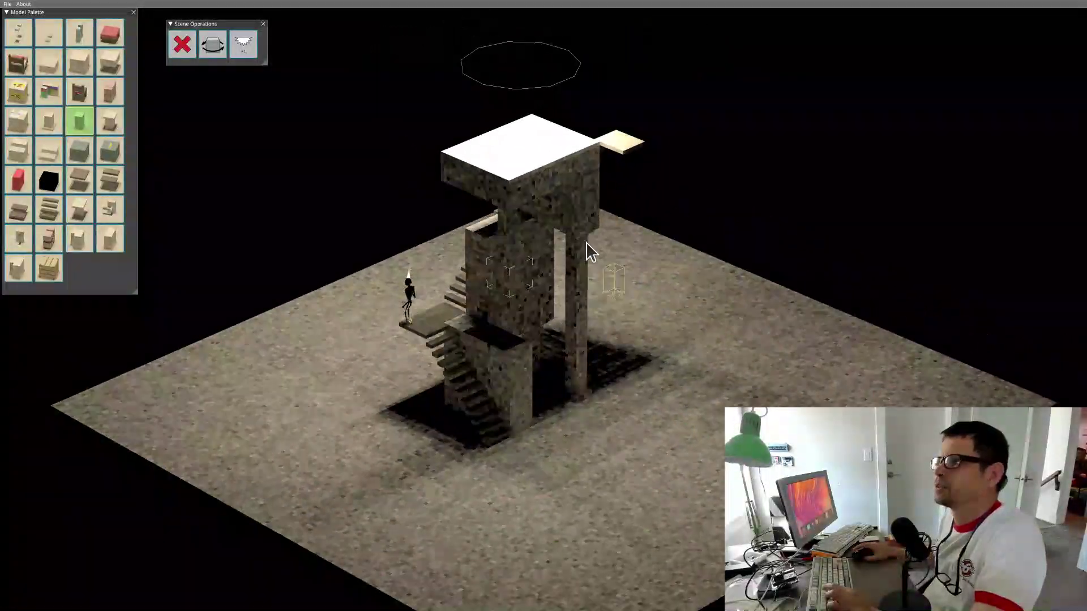
{"action": "middle_click_drag", "start_coordinate": [670, 285], "coordinate": [732, 304]}
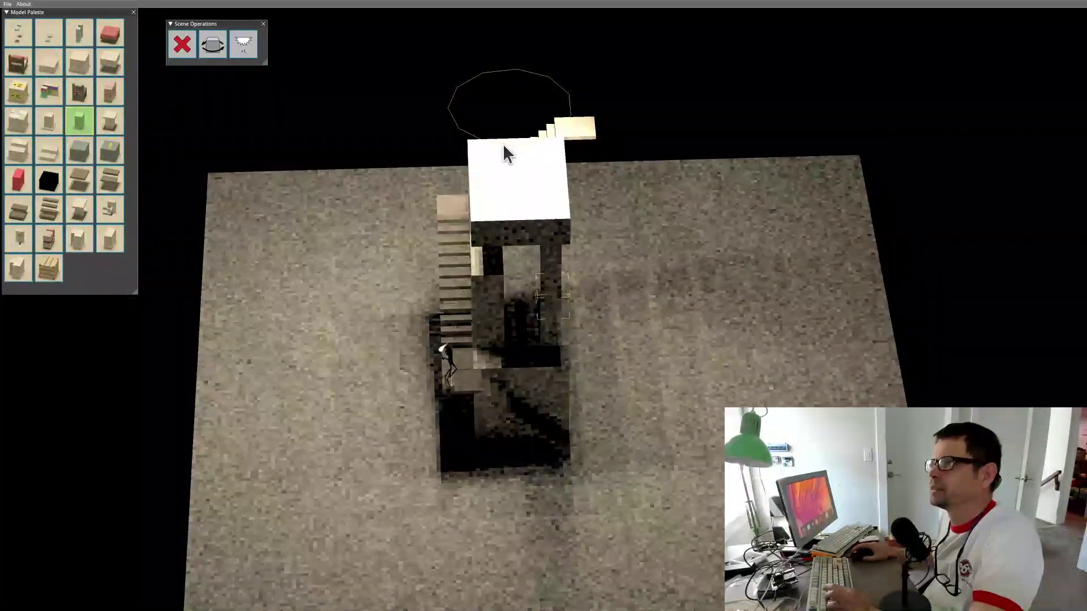
{"action": "key", "text": "Tab"}
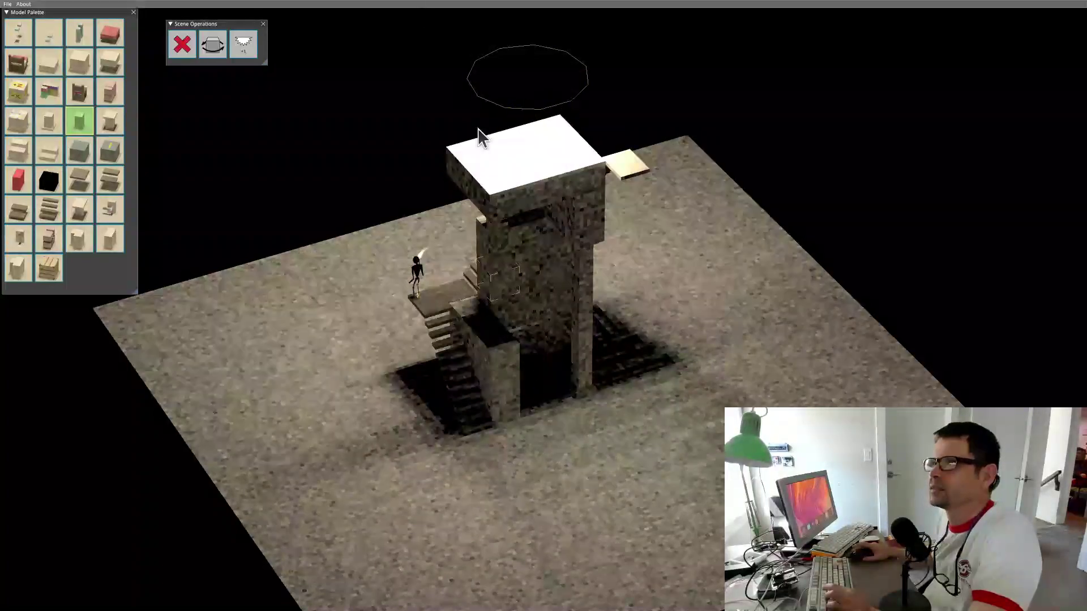
{"action": "middle_click_drag", "start_coordinate": [626, 379], "coordinate": [691, 378]}
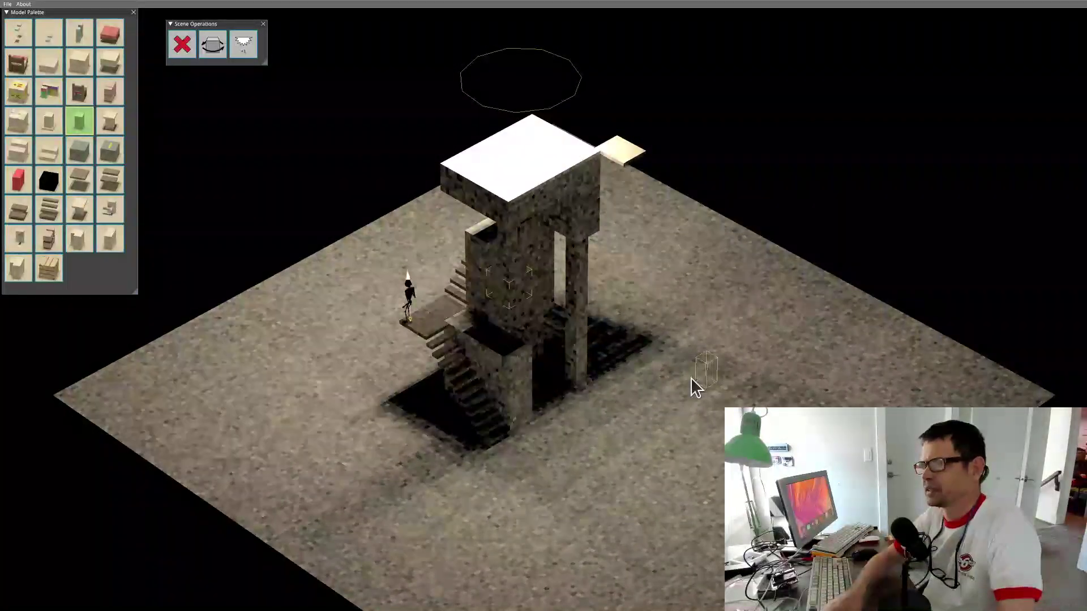
{"action": "key", "text": "w"}
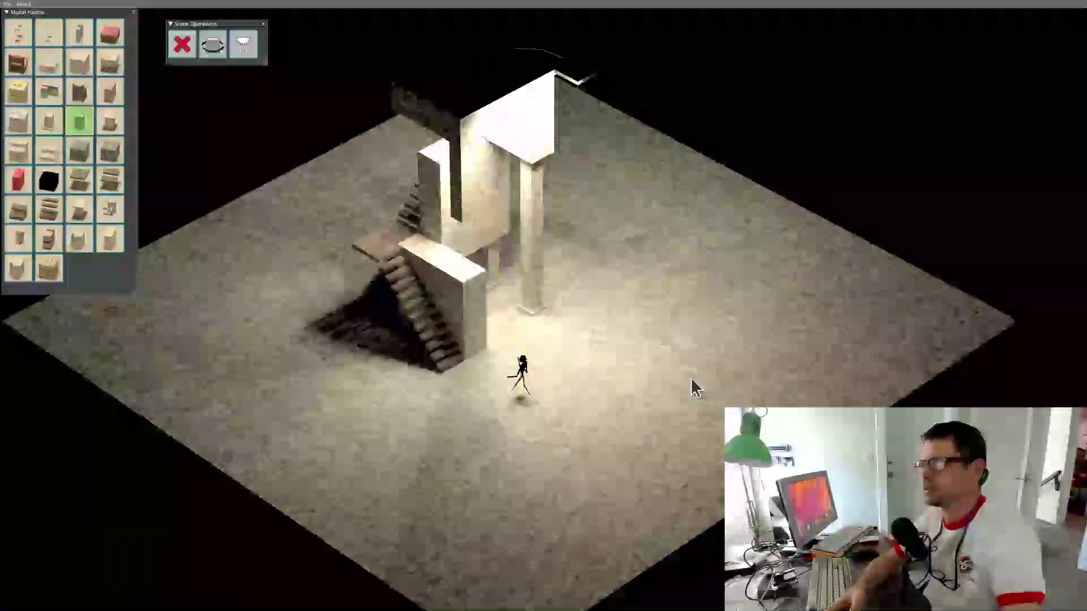
{"action": "key", "text": "Right"}
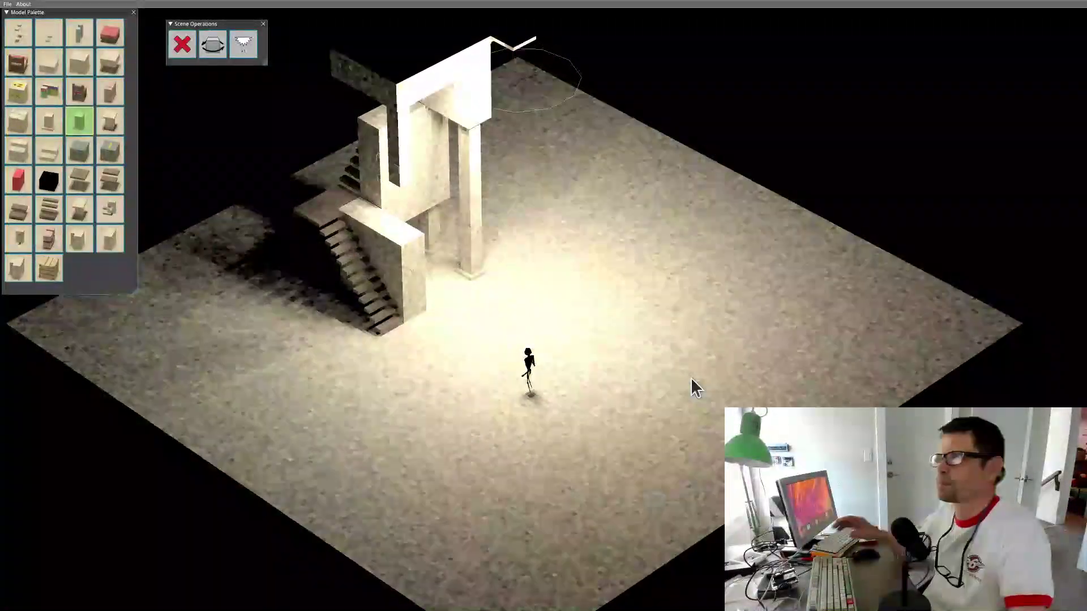
Finish the roof-corner column by placing a column base on the lower wall's outer end and filling the gap above with a column shaft.
{"action": "middle_click_drag", "start_coordinate": [438, 359], "coordinate": [645, 263]}
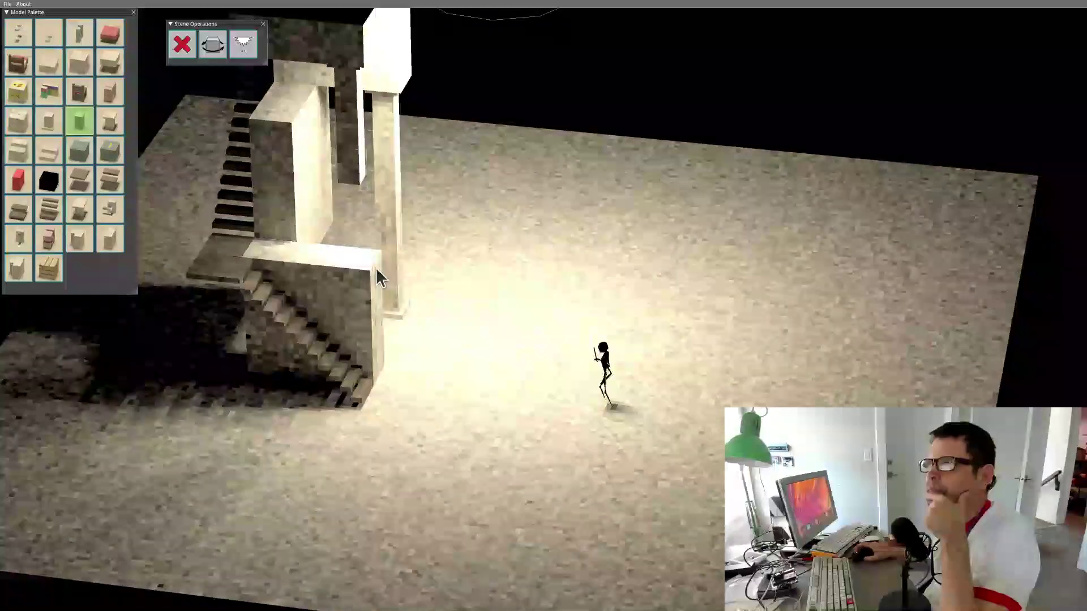
{"action": "left_click", "coordinate": [49, 127]}
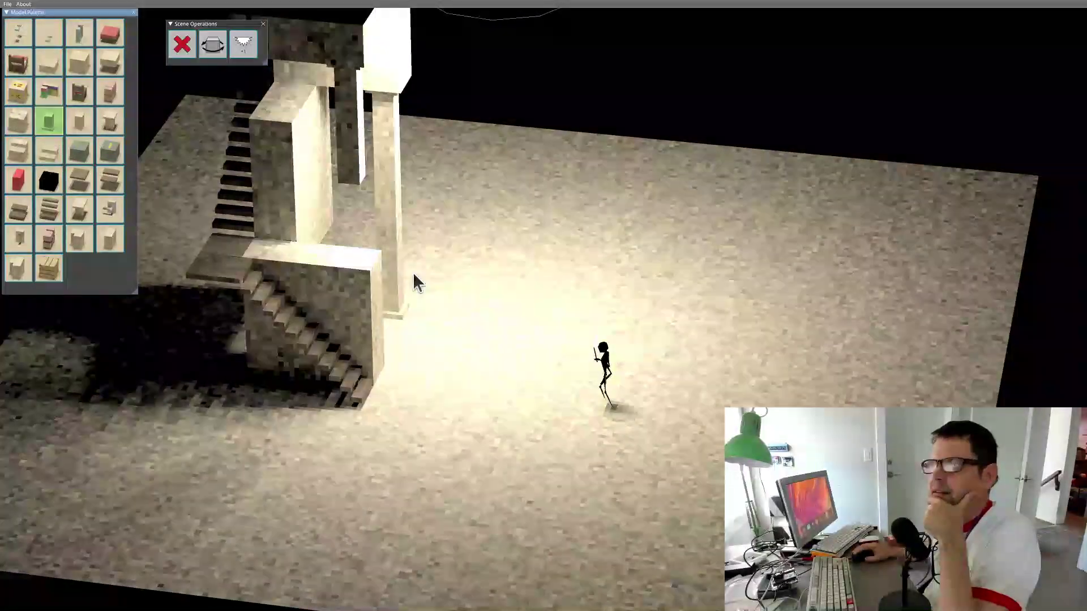
{"action": "left_click", "coordinate": [351, 256]}
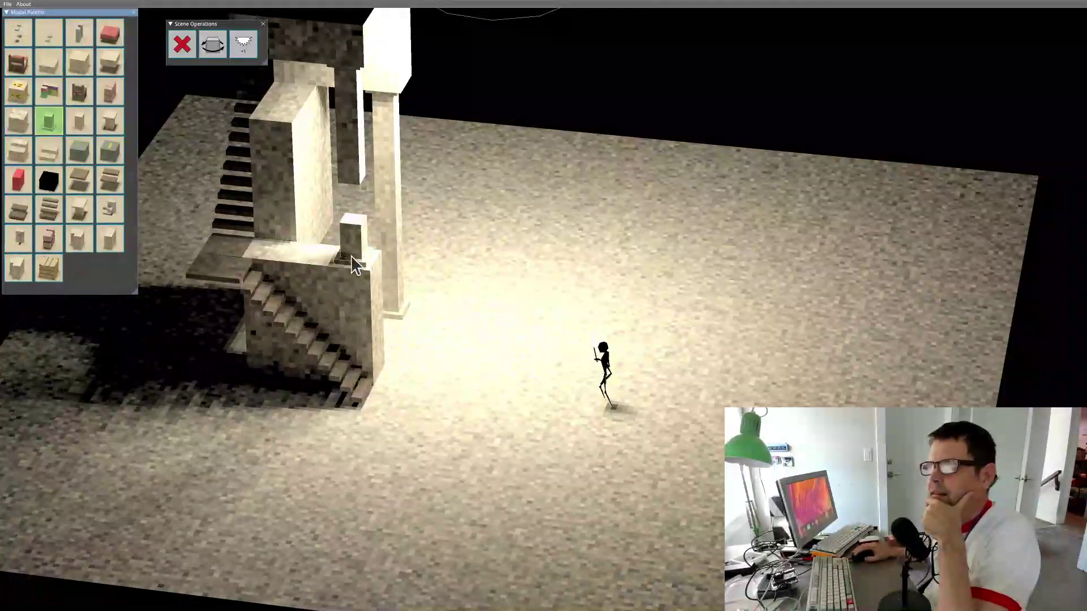
{"action": "left_click", "coordinate": [89, 128]}
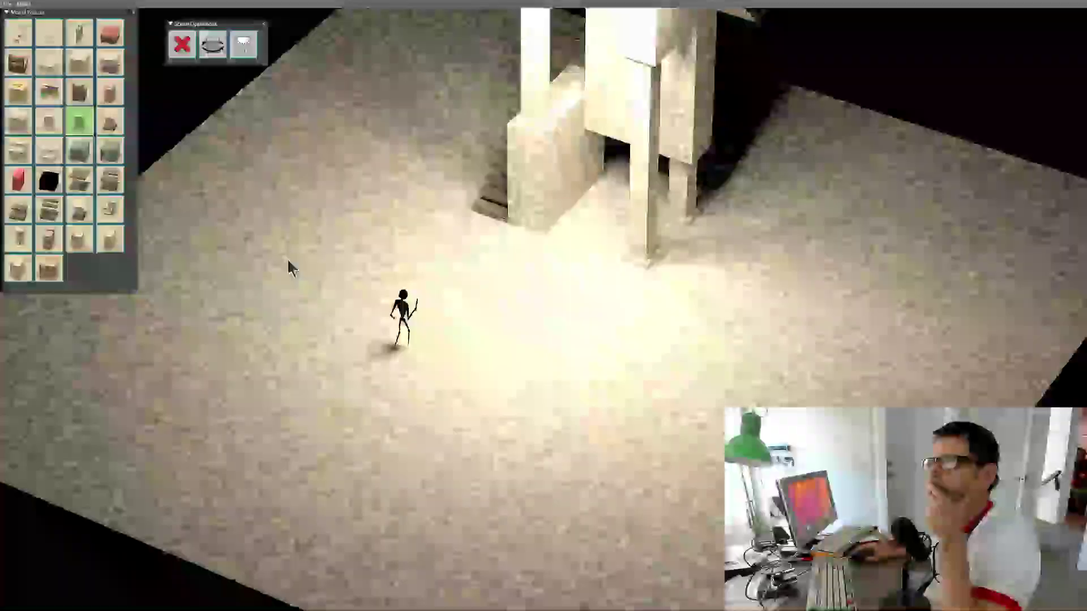
{"action": "scroll", "coordinate": [535, 244], "scroll_direction": "down", "scroll_amount": 5}
{"action": "middle_click_drag", "start_coordinate": [597, 297], "coordinate": [578, 398]}
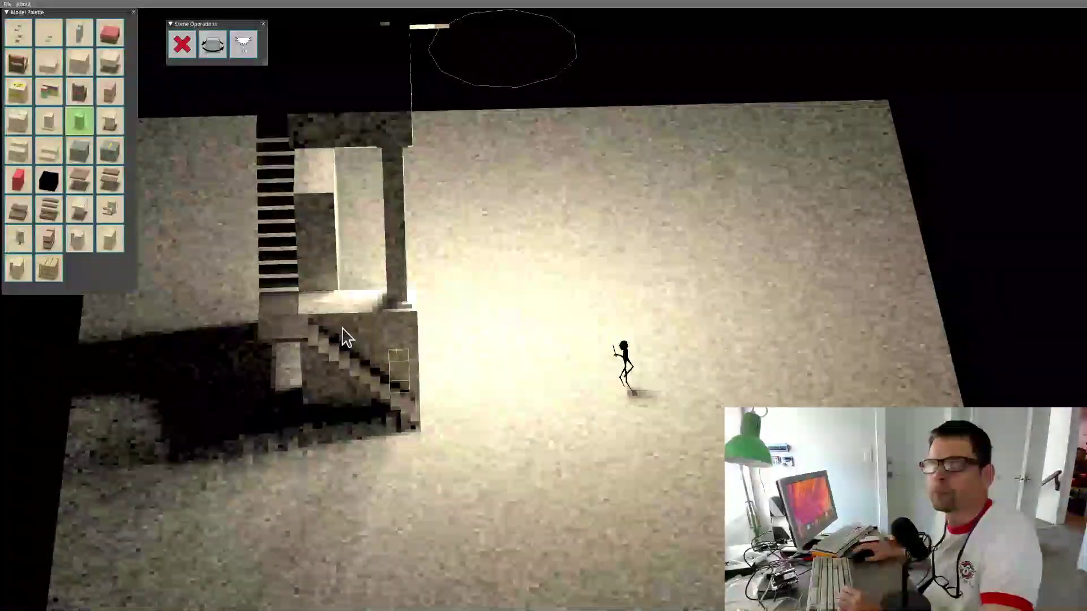
Select the lower staircase beside the wall and duplicate it alongside itself to double its width.
{"action": "left_click", "coordinate": [84, 120]}
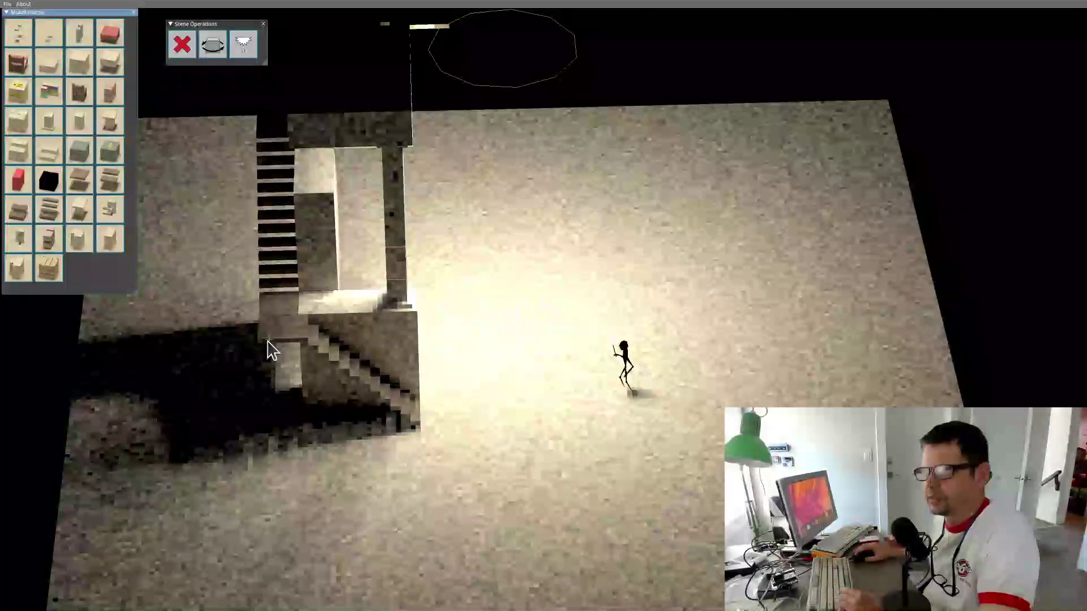
{"action": "left_click", "coordinate": [342, 388]}
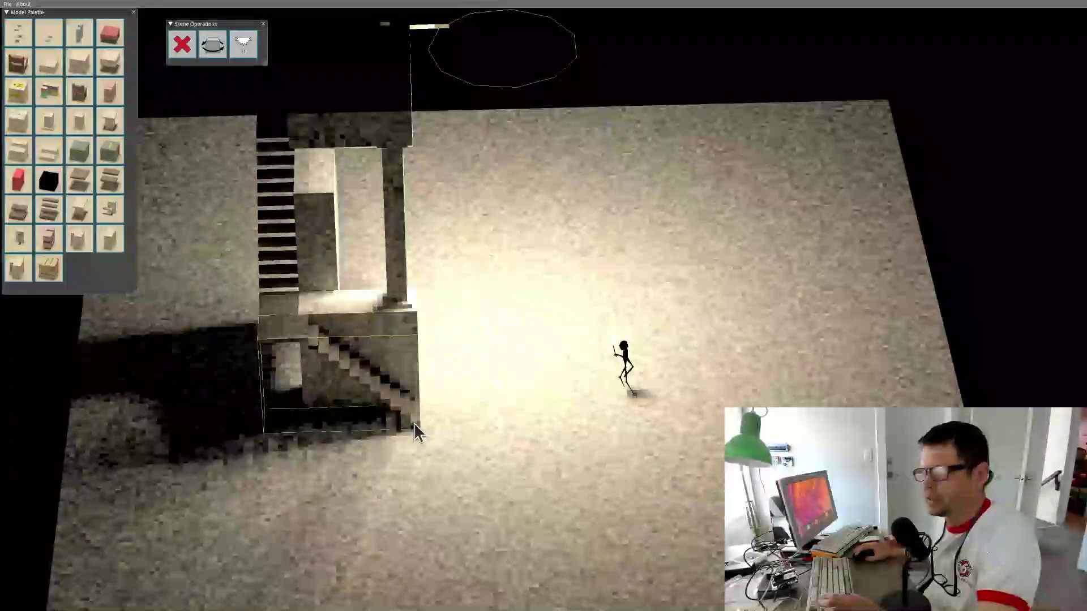
{"action": "left_click_drag", "start_coordinate": [414, 423], "coordinate": [440, 448]}
{"action": "middle_click_drag", "start_coordinate": [440, 448], "coordinate": [945, 467]}
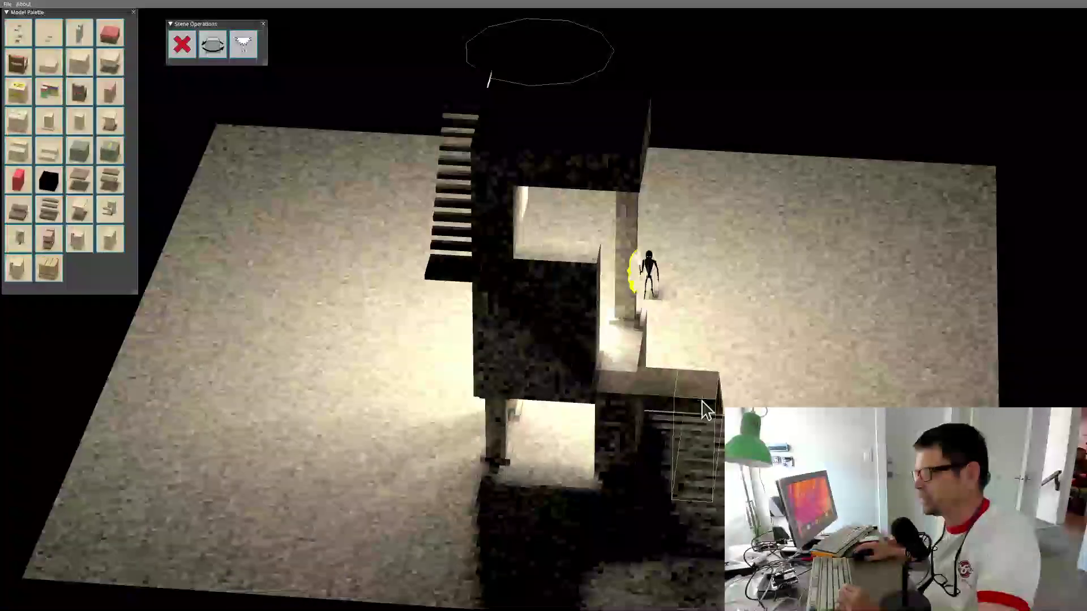
Duplicate the landings and upper stair flights alongside themselves so they are twice as wide.
{"action": "left_click", "coordinate": [702, 401]}
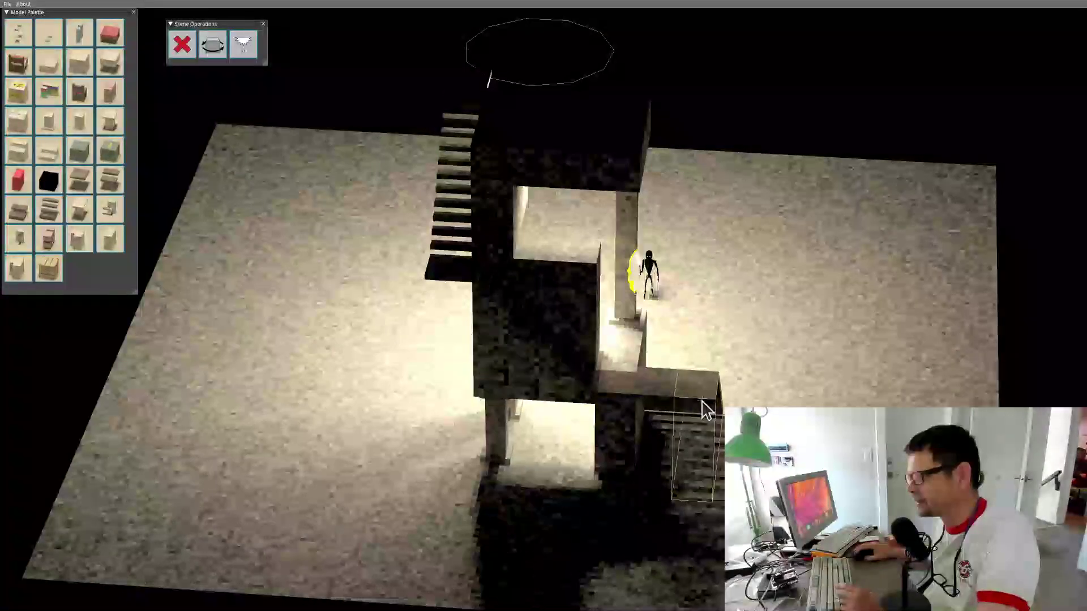
{"action": "left_click", "coordinate": [432, 276]}
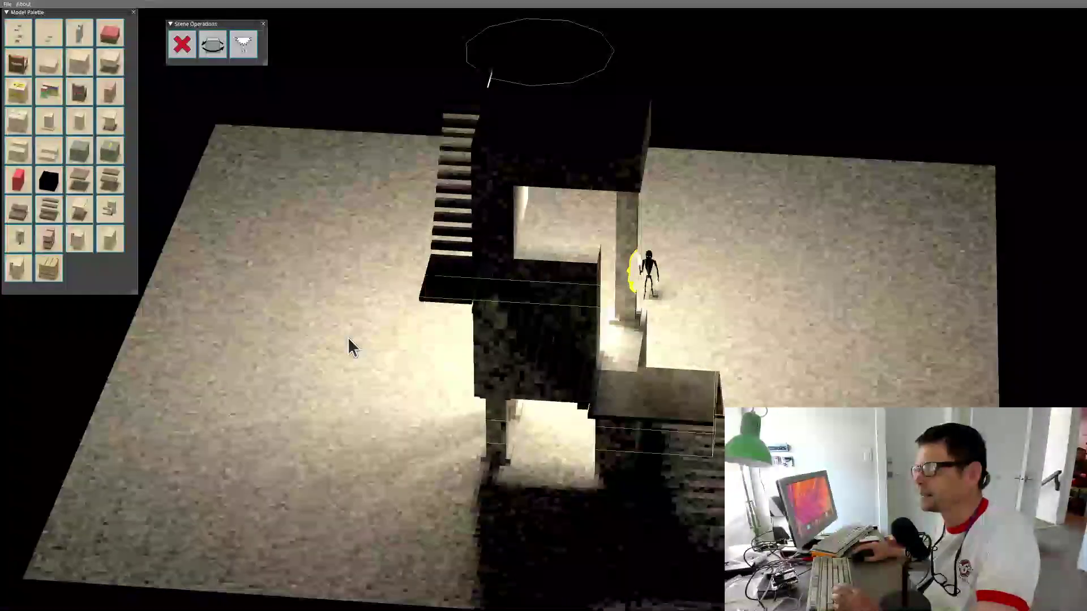
{"action": "middle_click_drag", "start_coordinate": [347, 338], "coordinate": [556, 363]}
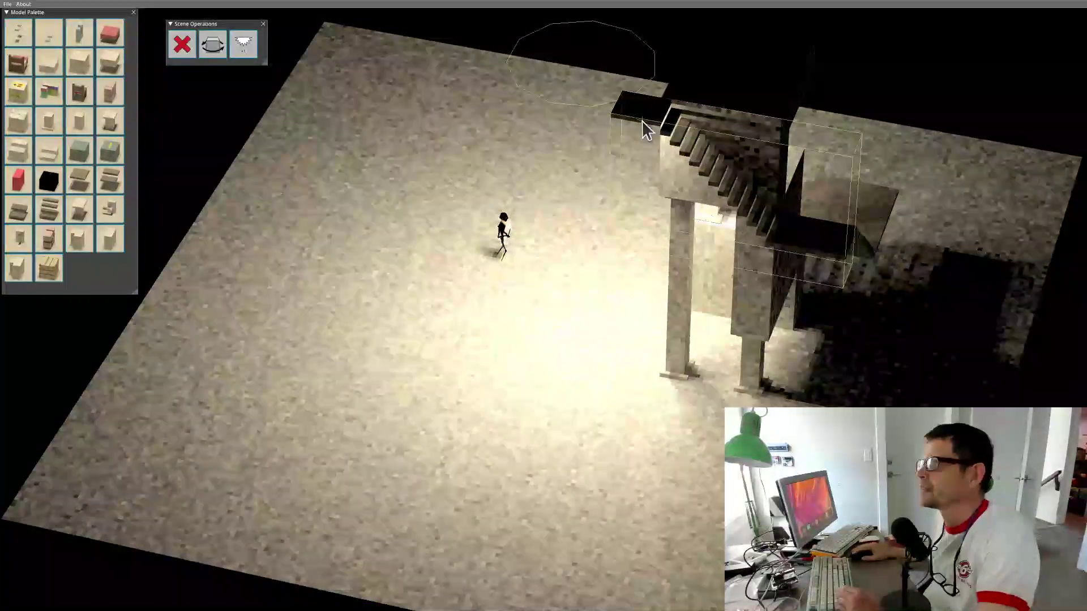
{"action": "key", "text": "ctrl+v"}
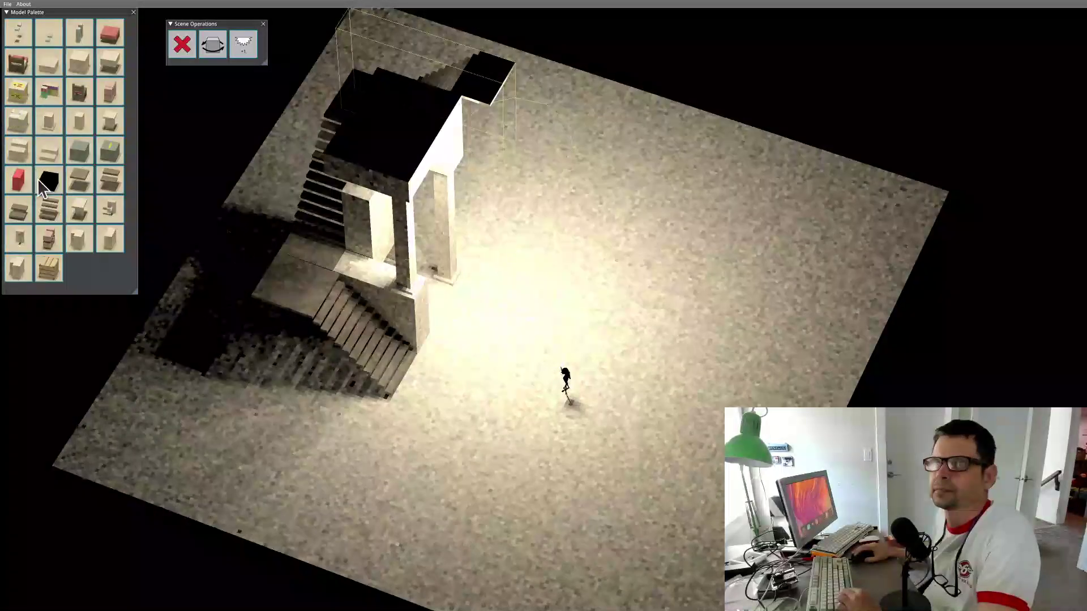
Lay floor slabs along the roof's open edge from the top landing to the corner above the column.
{"action": "left_click", "coordinate": [79, 180]}
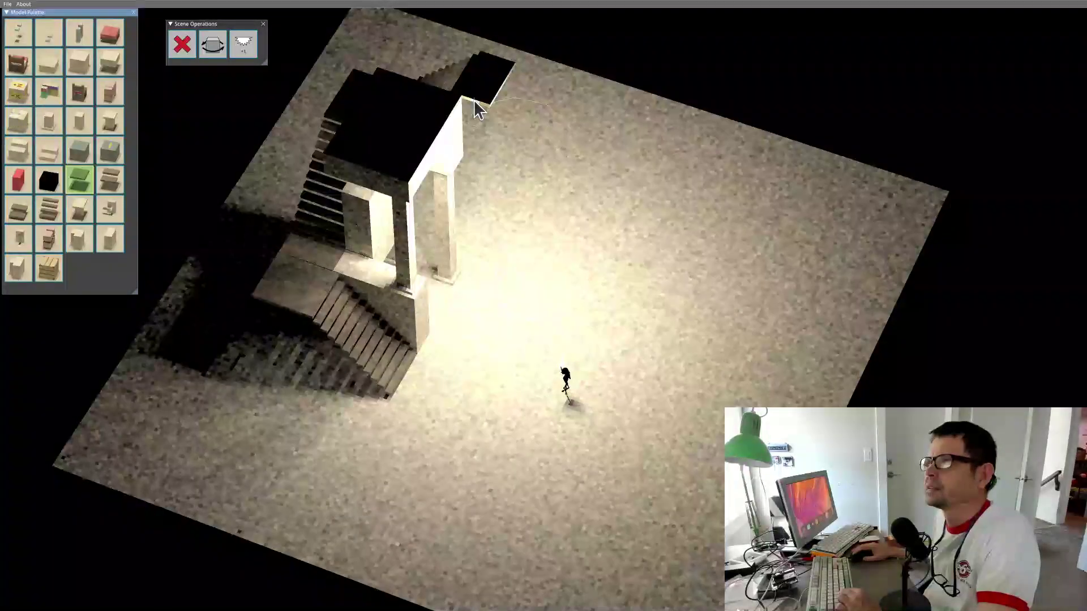
{"action": "left_click", "coordinate": [472, 103]}
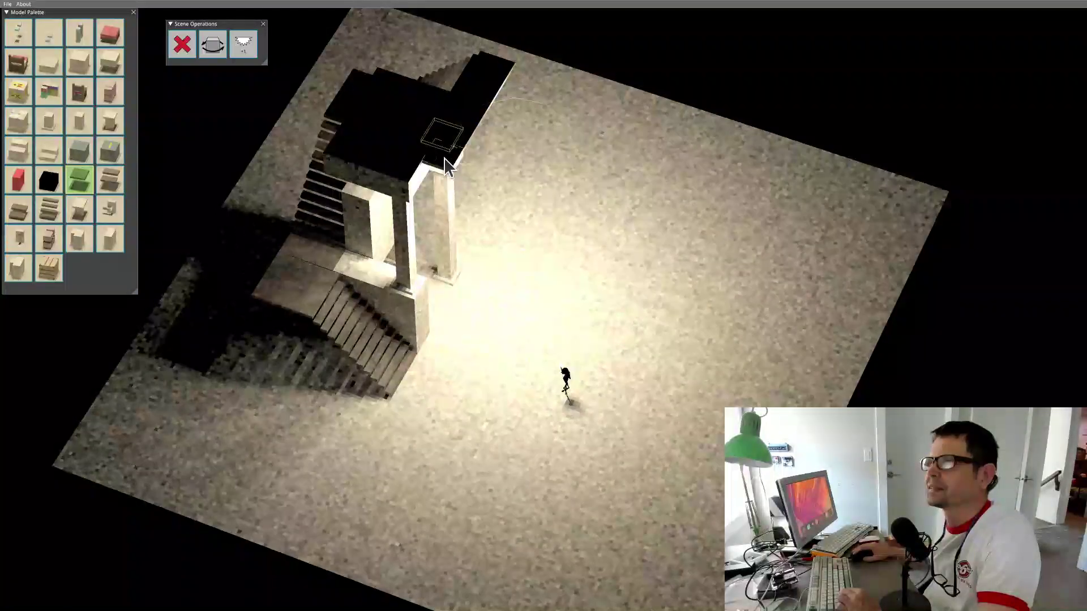
{"action": "left_click", "coordinate": [440, 169]}
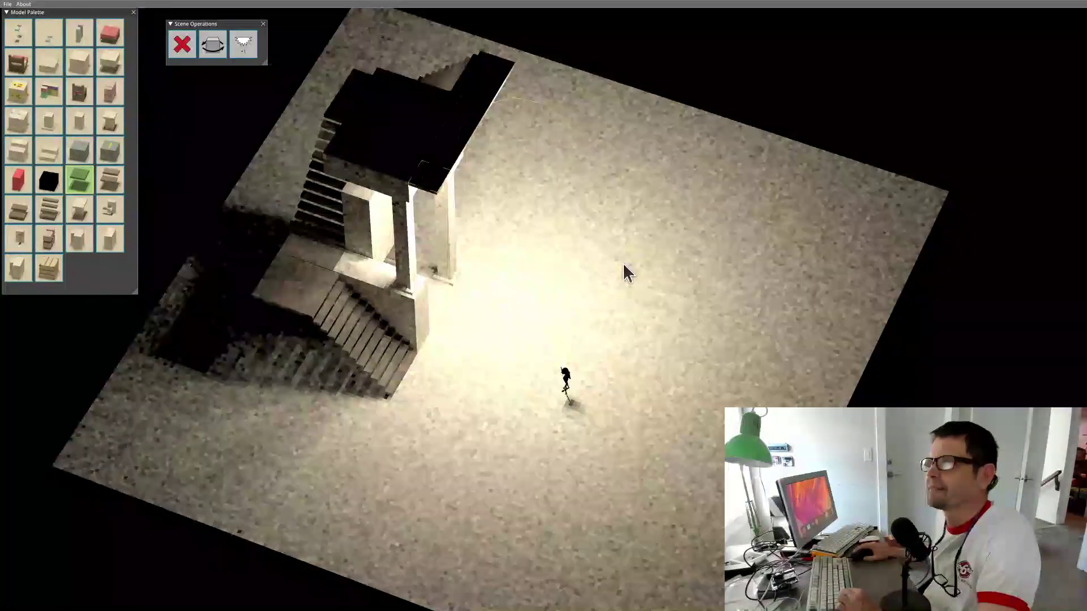
{"action": "middle_click_drag", "start_coordinate": [623, 262], "coordinate": [406, 208]}
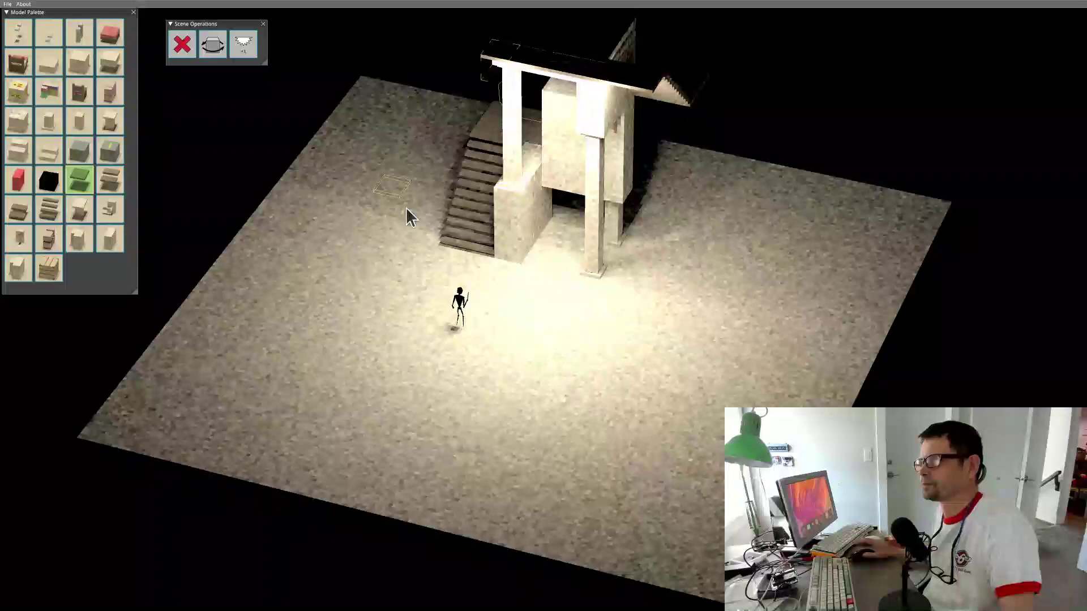
Play the scene by torchlight, walk the figure up the tower onto the roof, and return to the scene editor.
{"action": "key", "text": "Tab"}
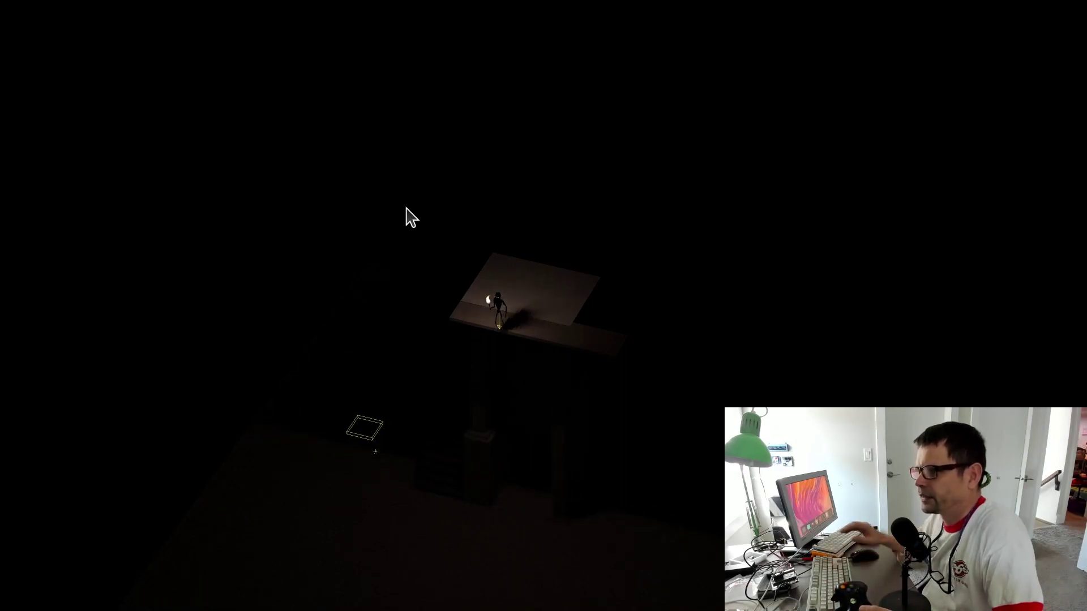
{"action": "scroll", "coordinate": [461, 454], "scroll_direction": "up", "scroll_amount": 5}
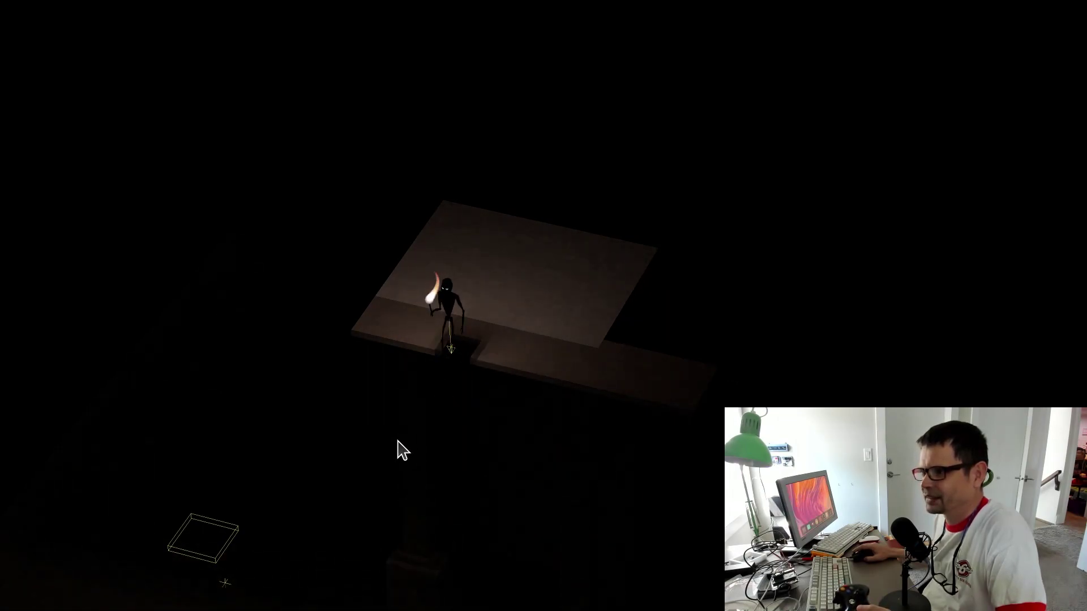
{"action": "scroll", "coordinate": [397, 441], "scroll_direction": "down", "scroll_amount": 1}
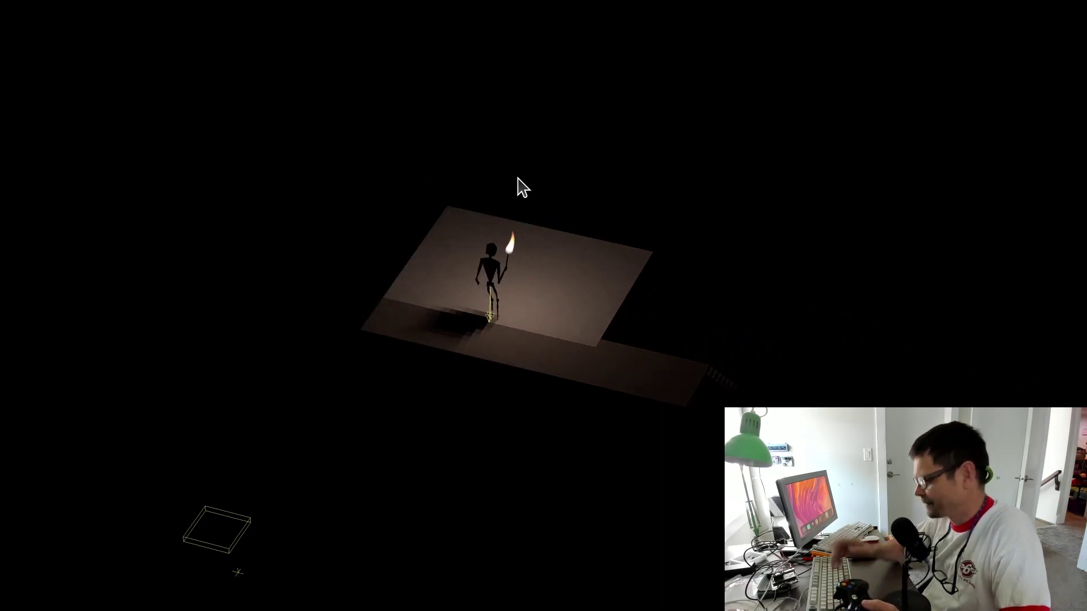
{"action": "key", "text": "Escape"}
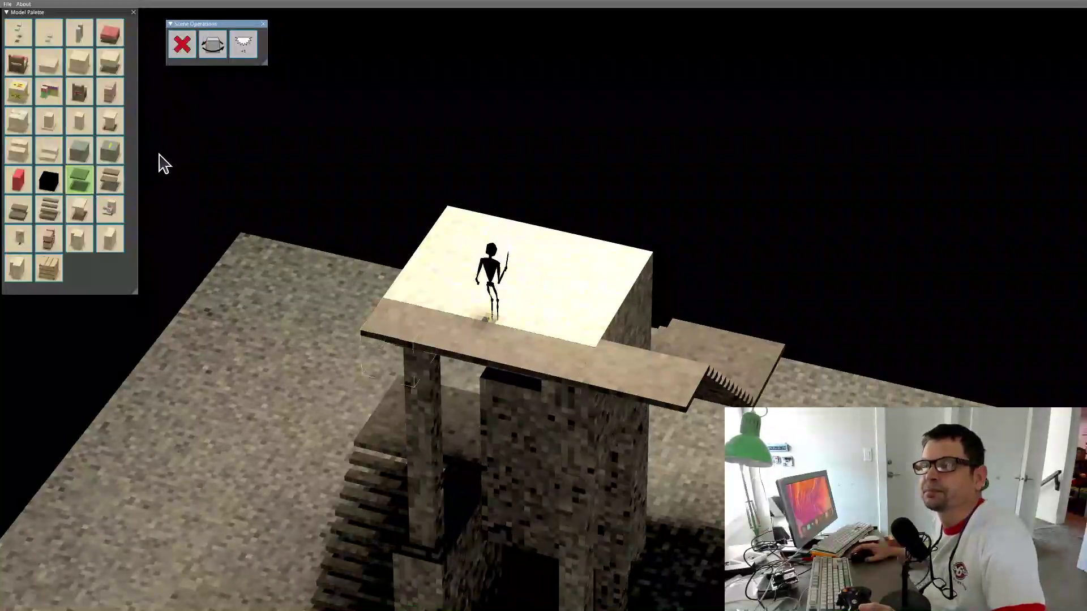
Furnish the roof with a red bed by placing its headboard half, rotating it to face the walkway, and adding the foot half.
{"action": "left_click", "coordinate": [23, 68]}
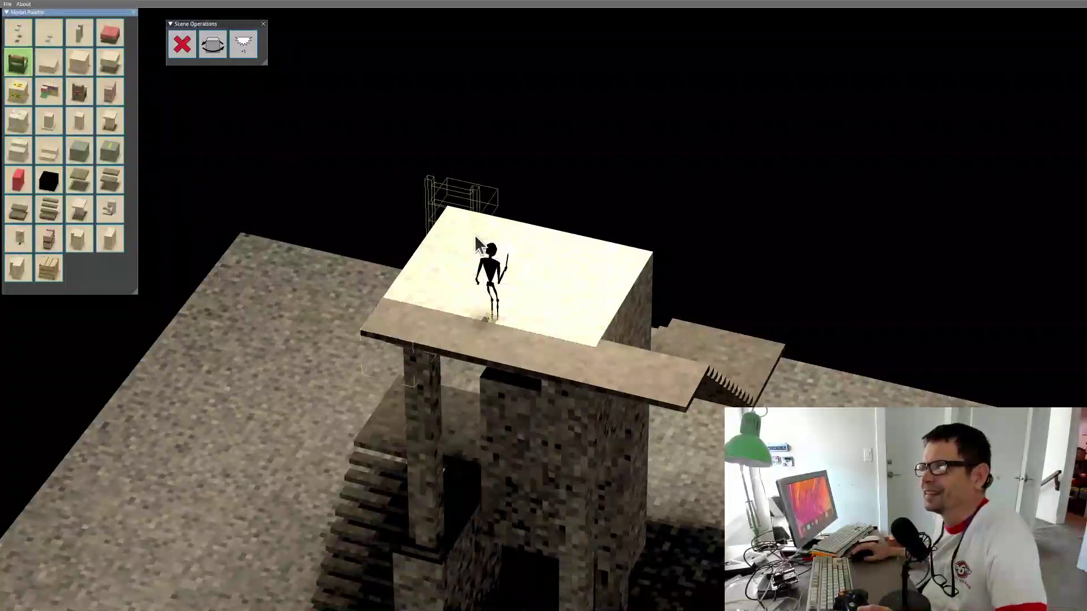
{"action": "left_click", "coordinate": [482, 269]}
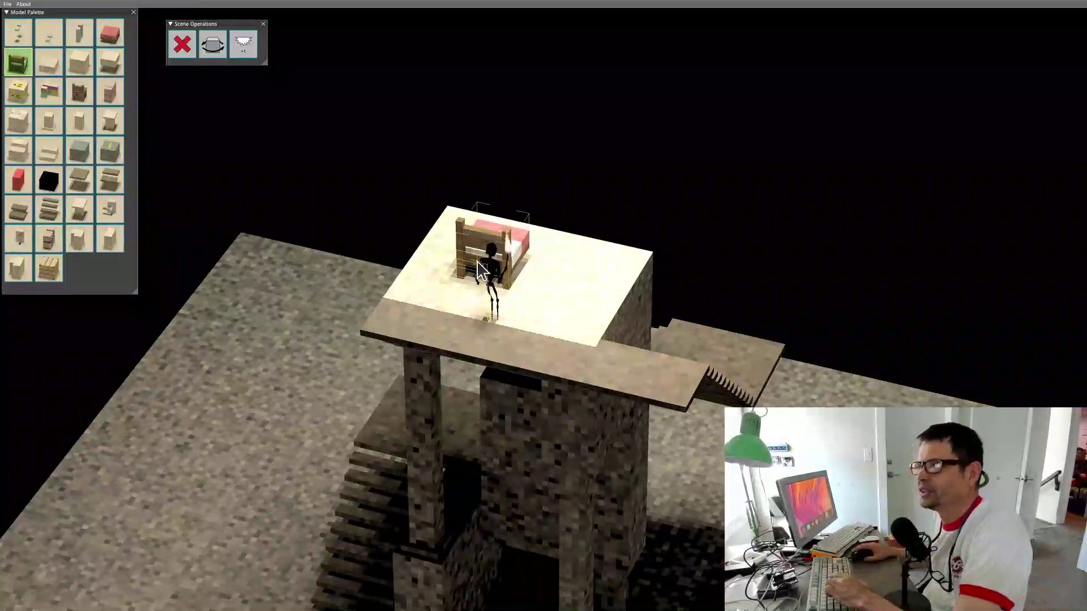
{"action": "key", "text": "r"}
{"action": "key", "text": "r"}
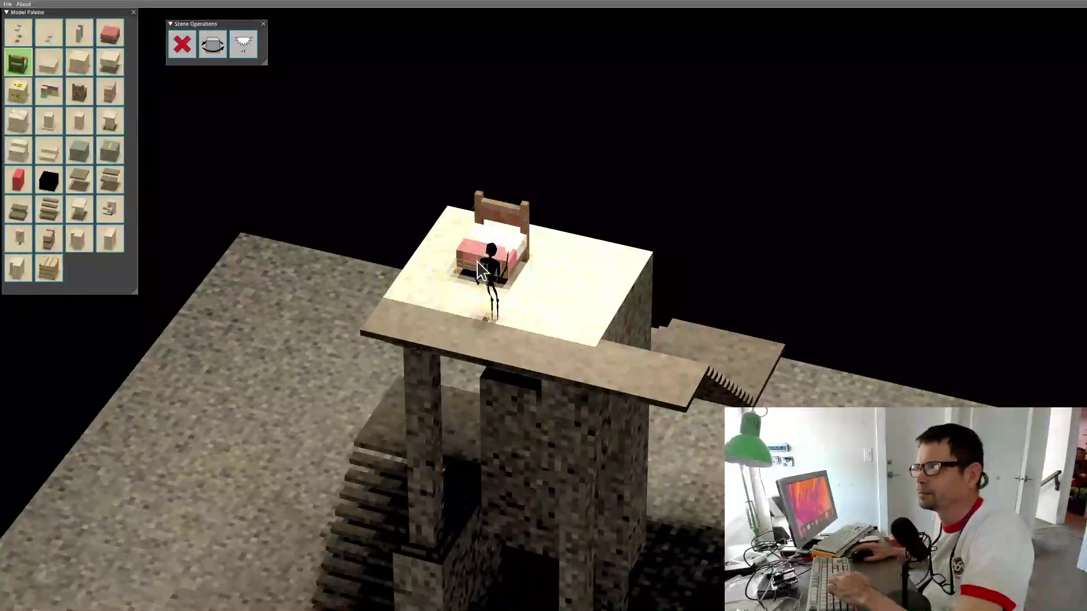
{"action": "left_click", "coordinate": [111, 34]}
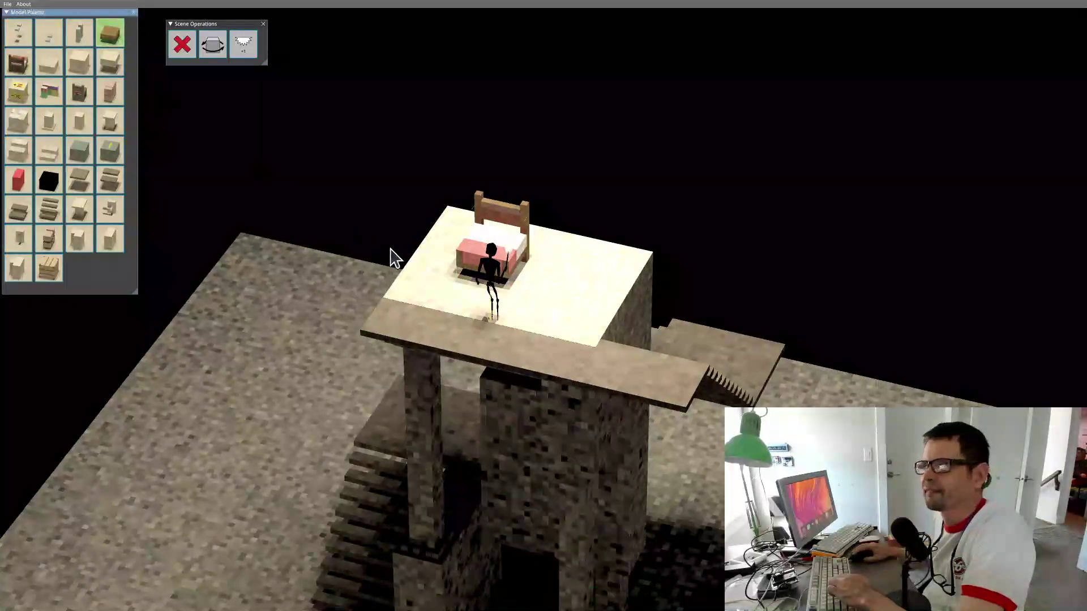
{"action": "left_click", "coordinate": [466, 287]}
{"action": "middle_click_drag", "start_coordinate": [596, 280], "coordinate": [570, 306]}
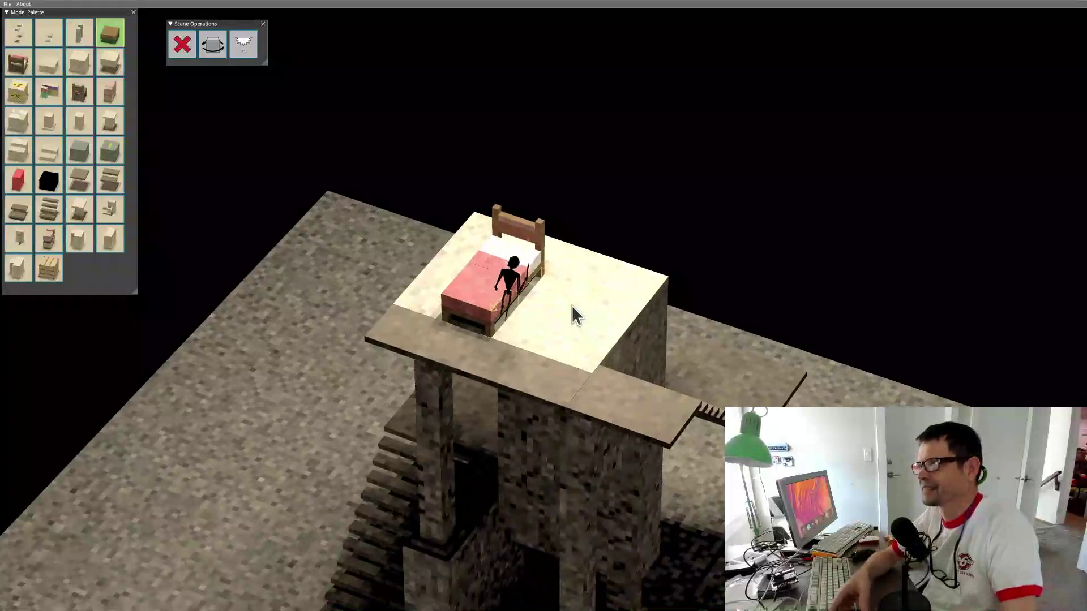
Walk the torch-bearing figure around the bed in play mode, return to the editor and delete the bed.
{"action": "key", "text": "Tab"}
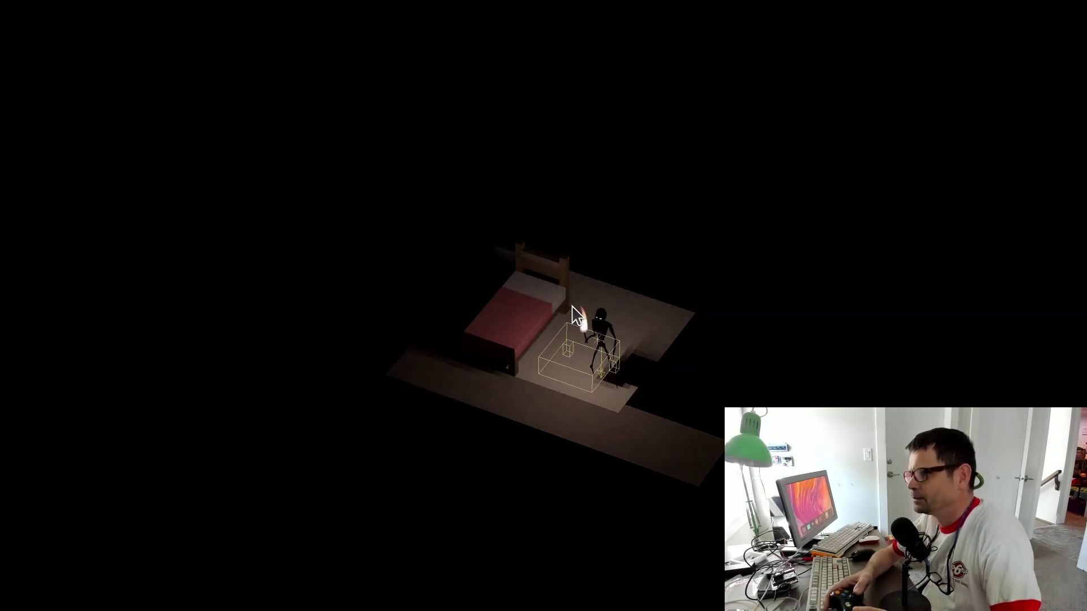
{"action": "key", "text": "Escape"}
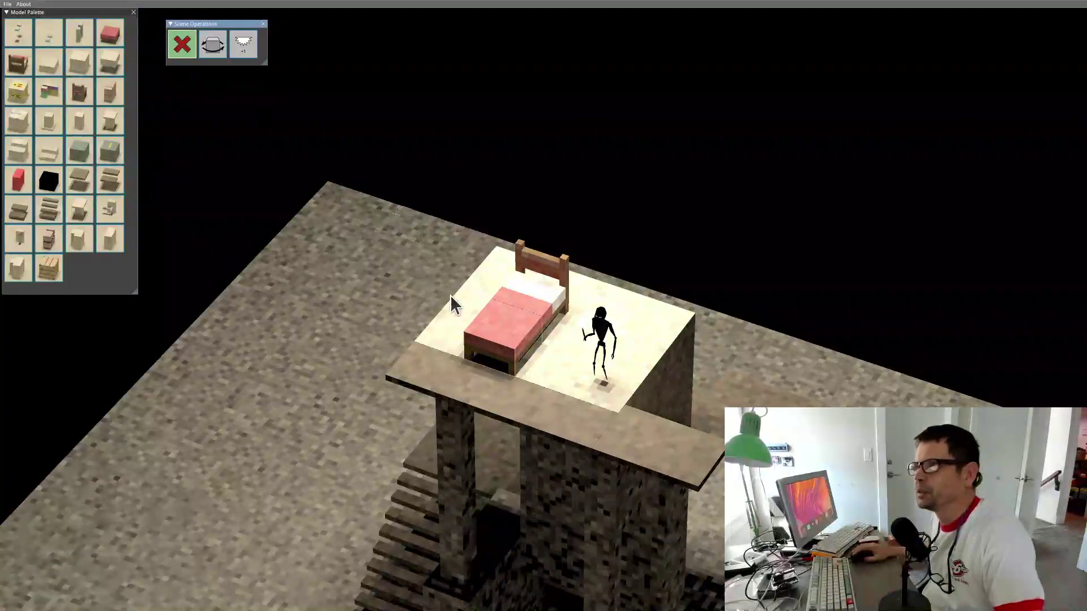
{"action": "left_click", "coordinate": [532, 306]}
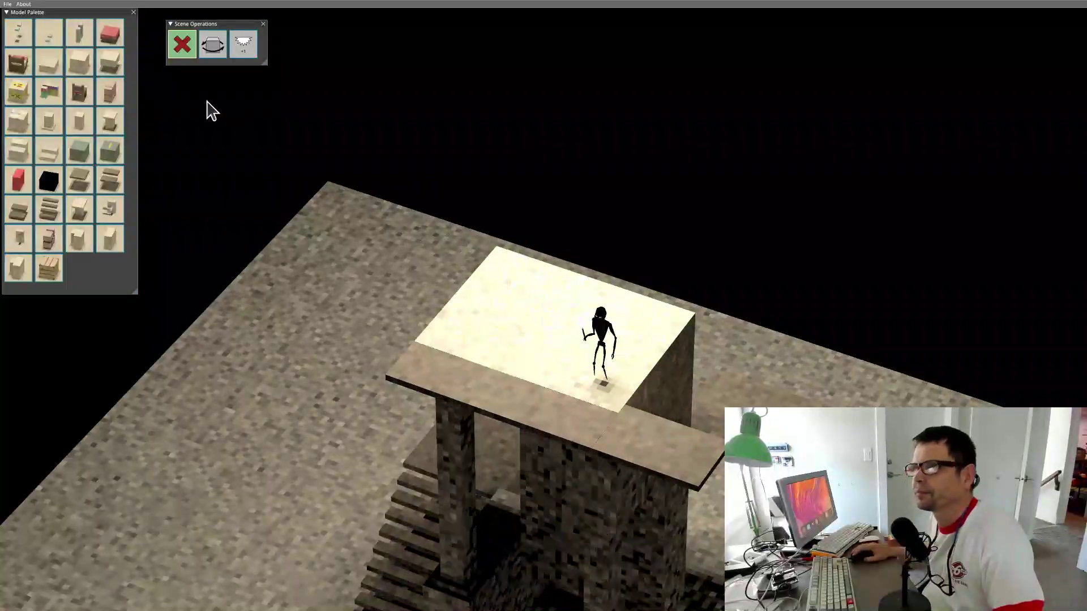
Build a one-block-high square ring of sandy blocks around an open centre on the roof and view it in play mode.
{"action": "left_click", "coordinate": [72, 60]}
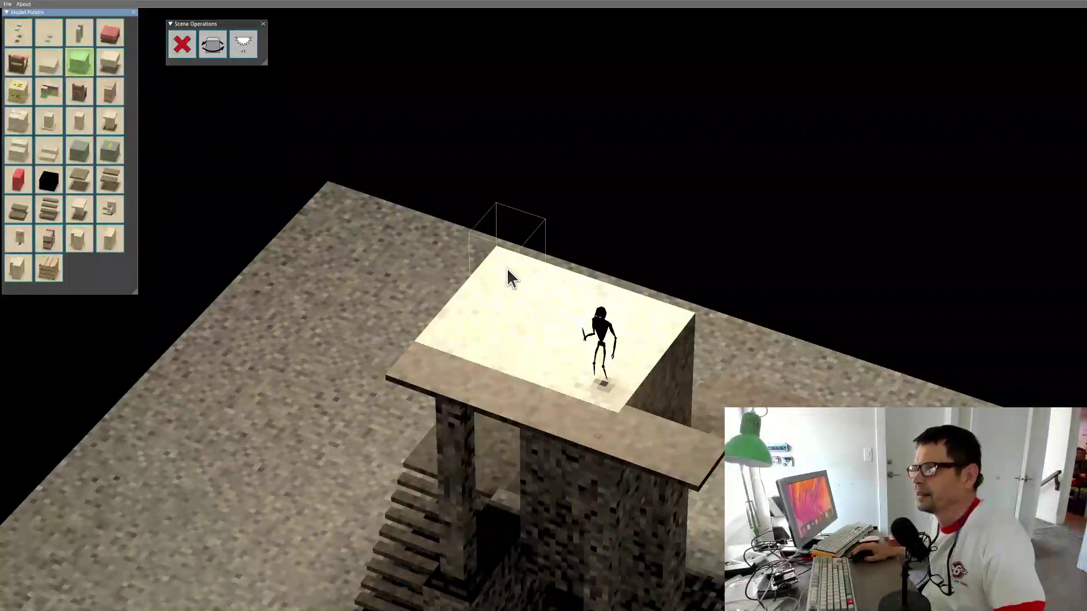
{"action": "left_click", "coordinate": [507, 268]}
{"action": "left_click", "coordinate": [466, 310]}
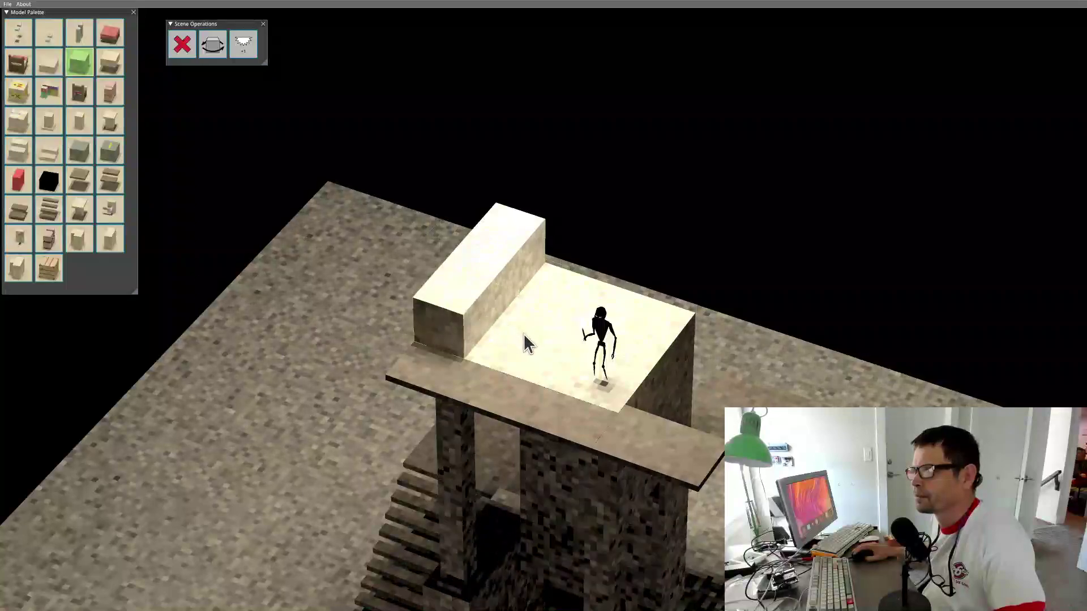
{"action": "left_click", "coordinate": [558, 294]}
{"action": "left_click", "coordinate": [592, 294]}
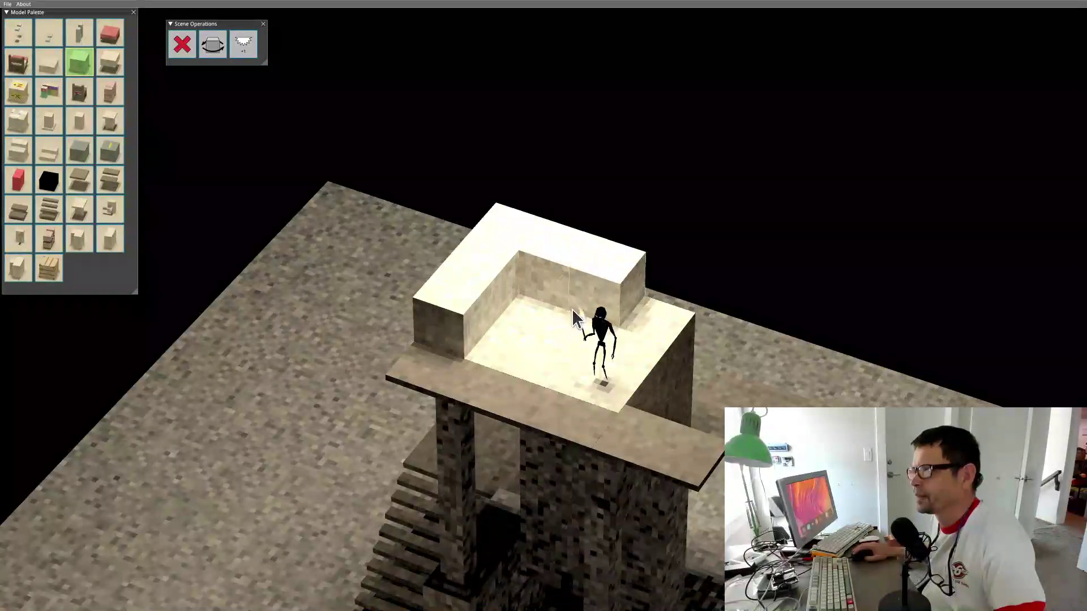
{"action": "left_click", "coordinate": [548, 338]}
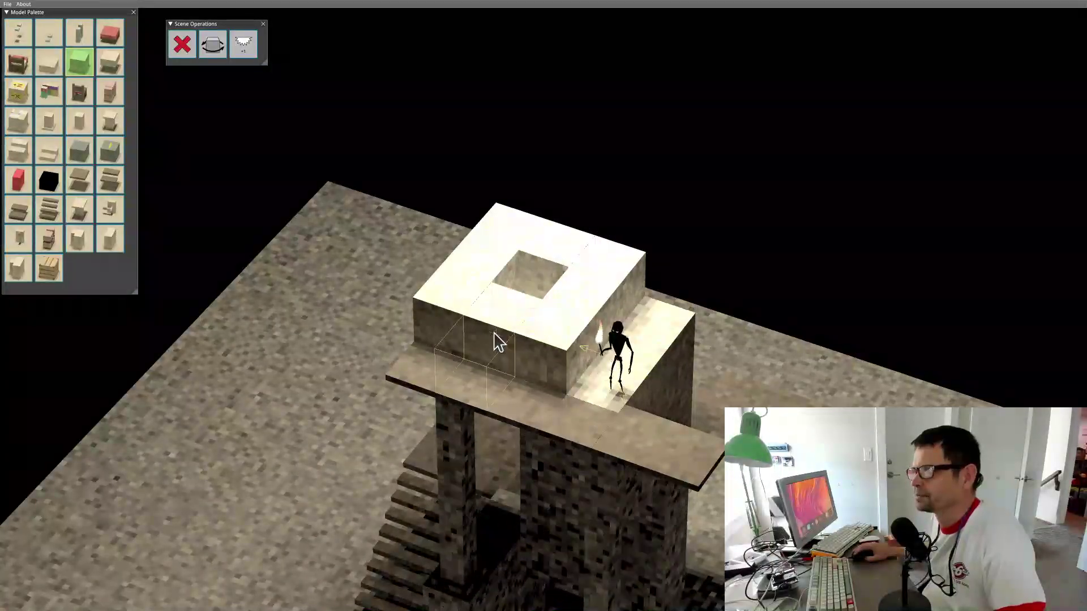
{"action": "left_click", "coordinate": [546, 280]}
{"action": "key", "text": "Tab"}
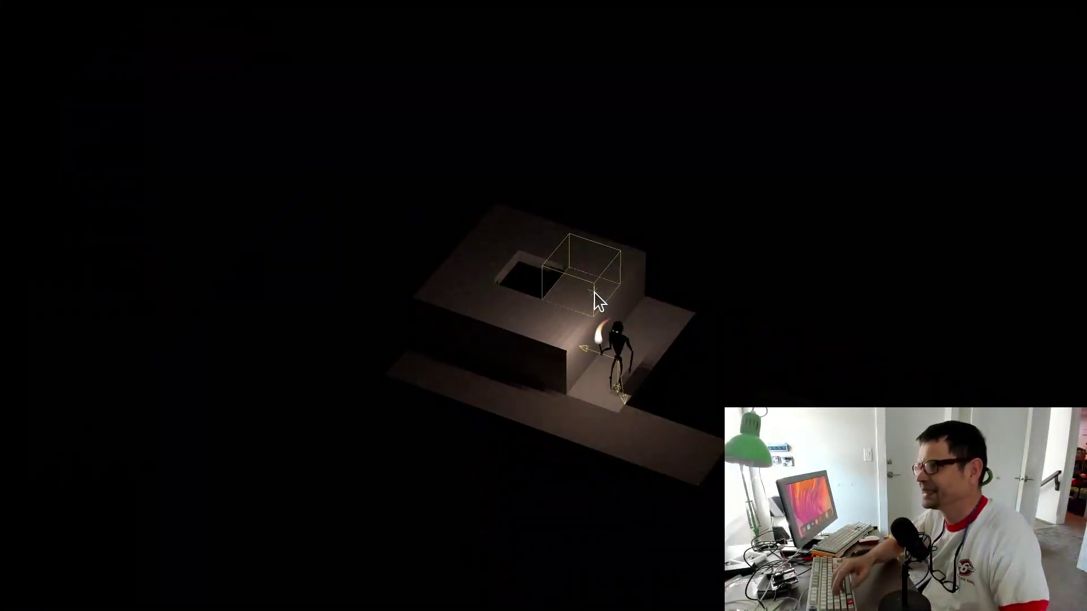